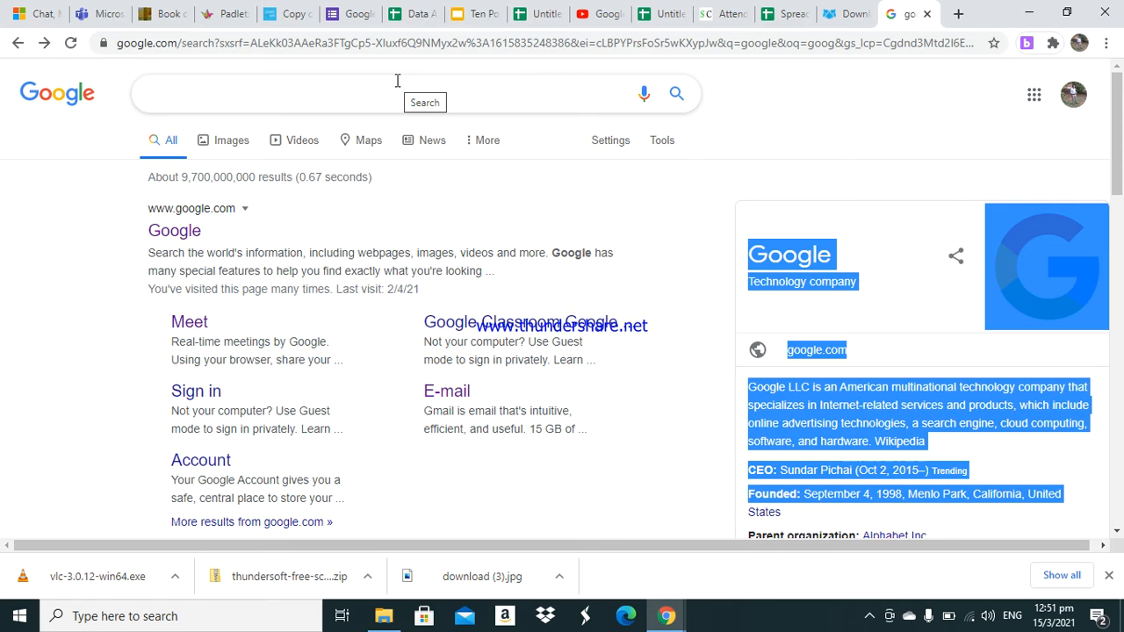
- Search Google for "google breakout extensions"
right_click(320, 88)
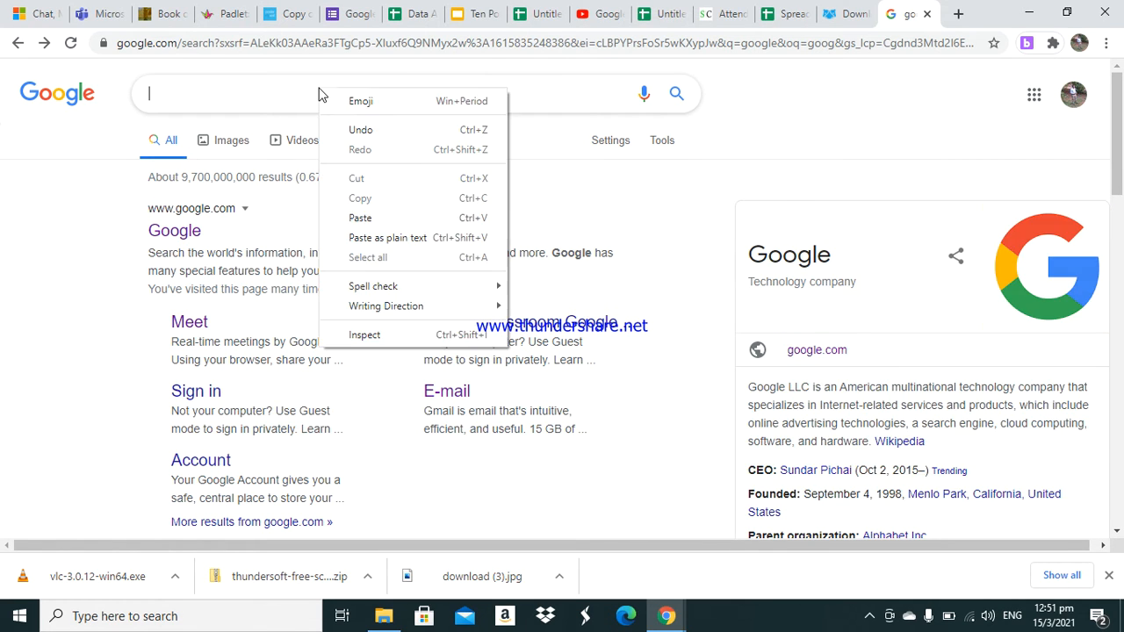
click(401, 216)
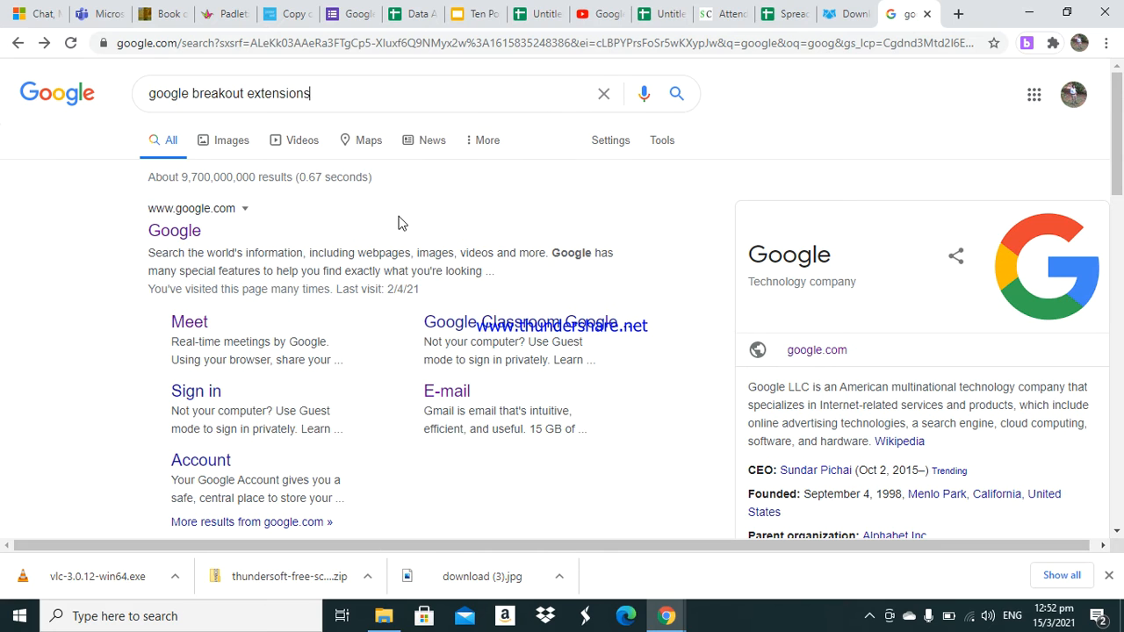
click(401, 114)
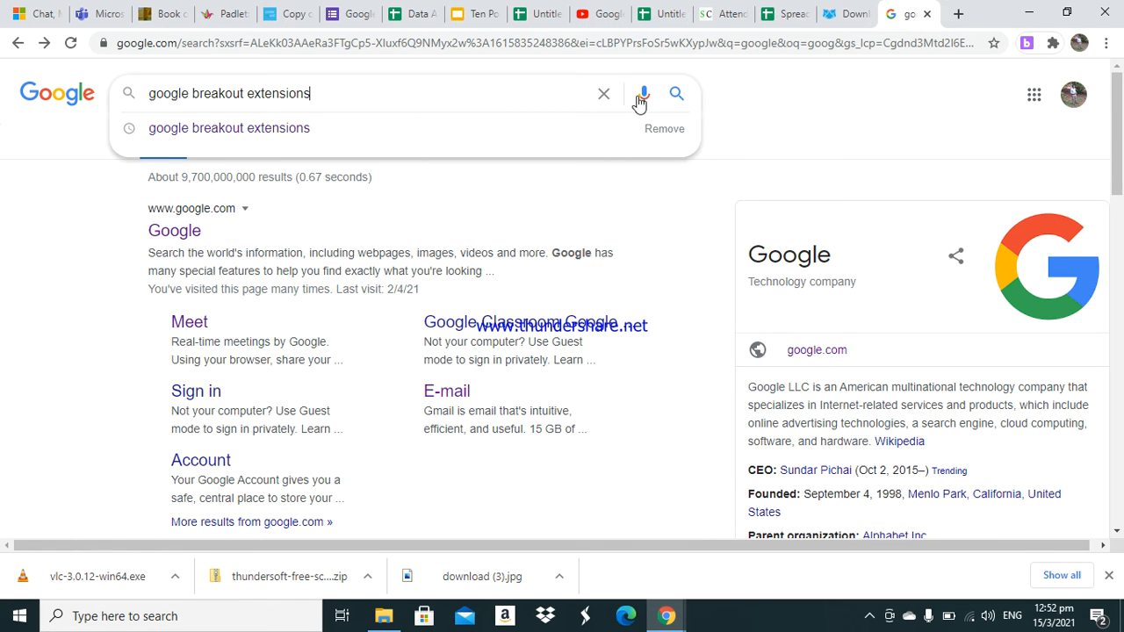
click(675, 94)
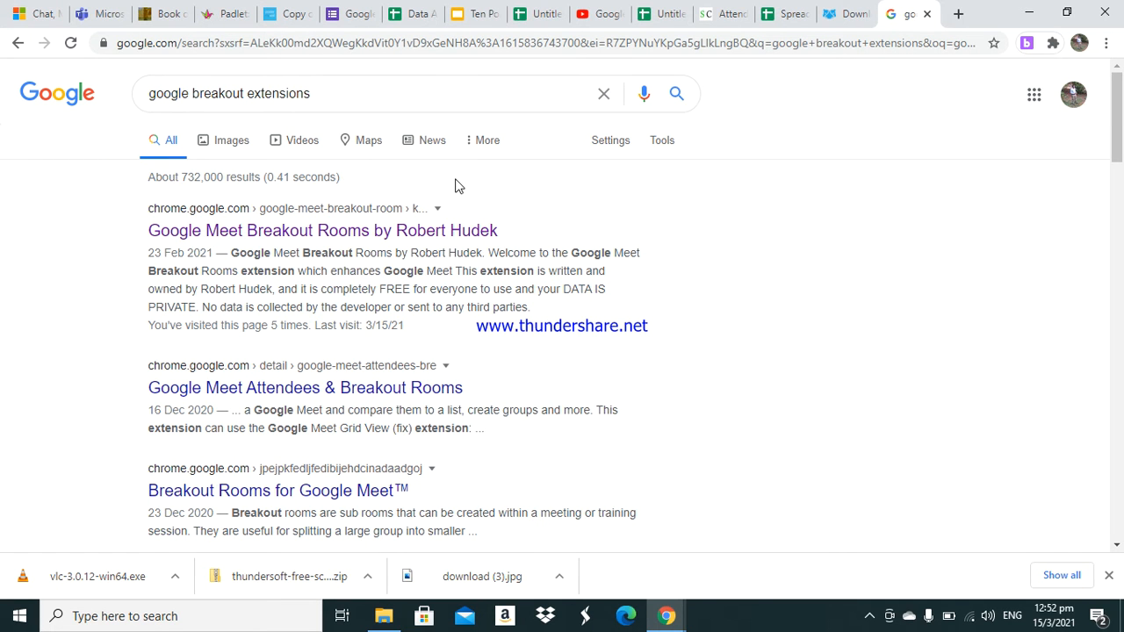
- Open the Google Meet Breakout Rooms by Robert Hudek extension from the results and launch it from the browser toolbar
click(407, 230)
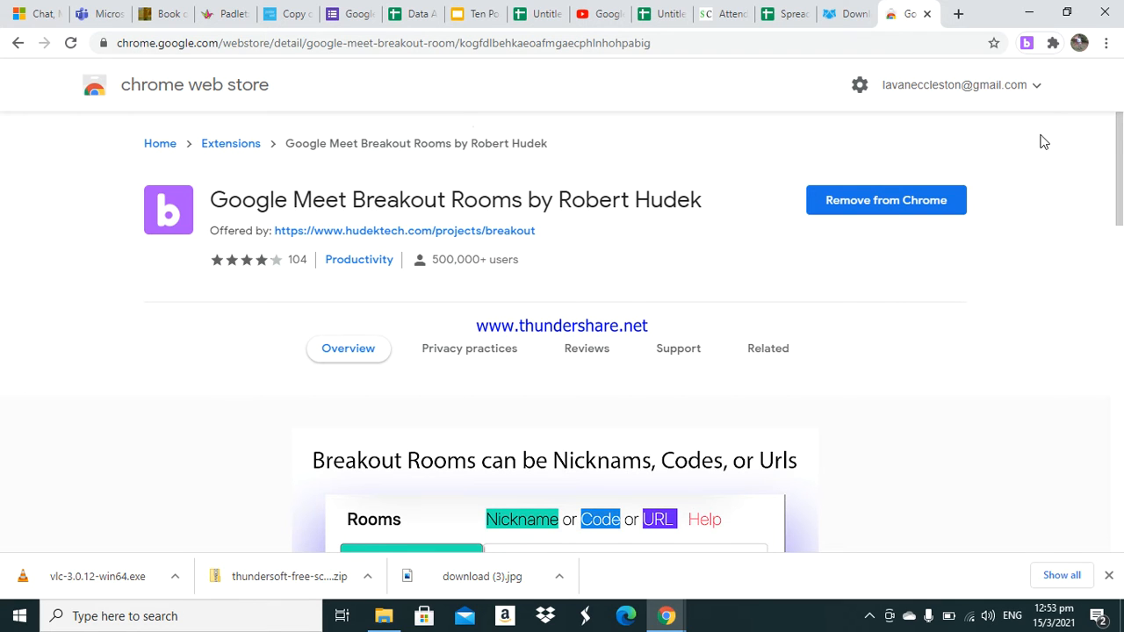
click(1052, 44)
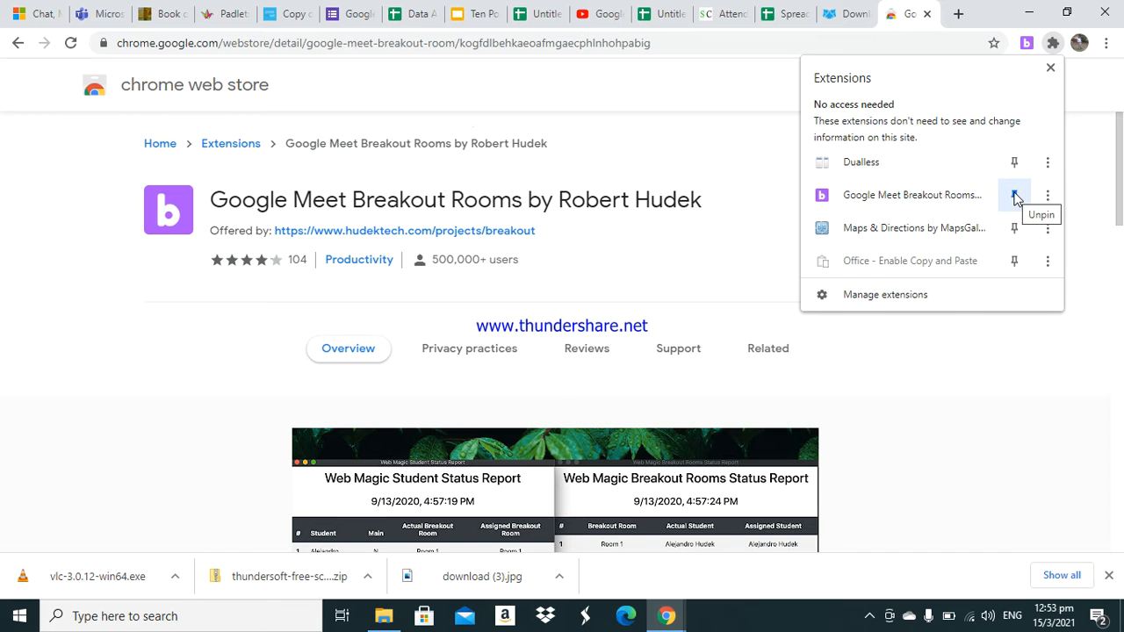
click(1082, 118)
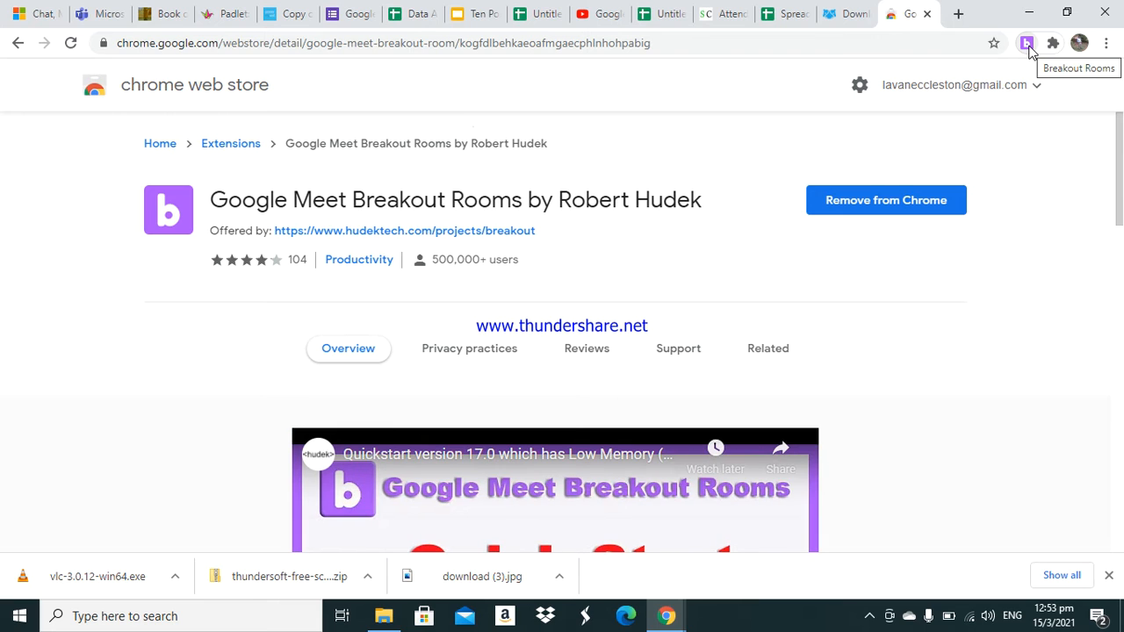
click(1026, 45)
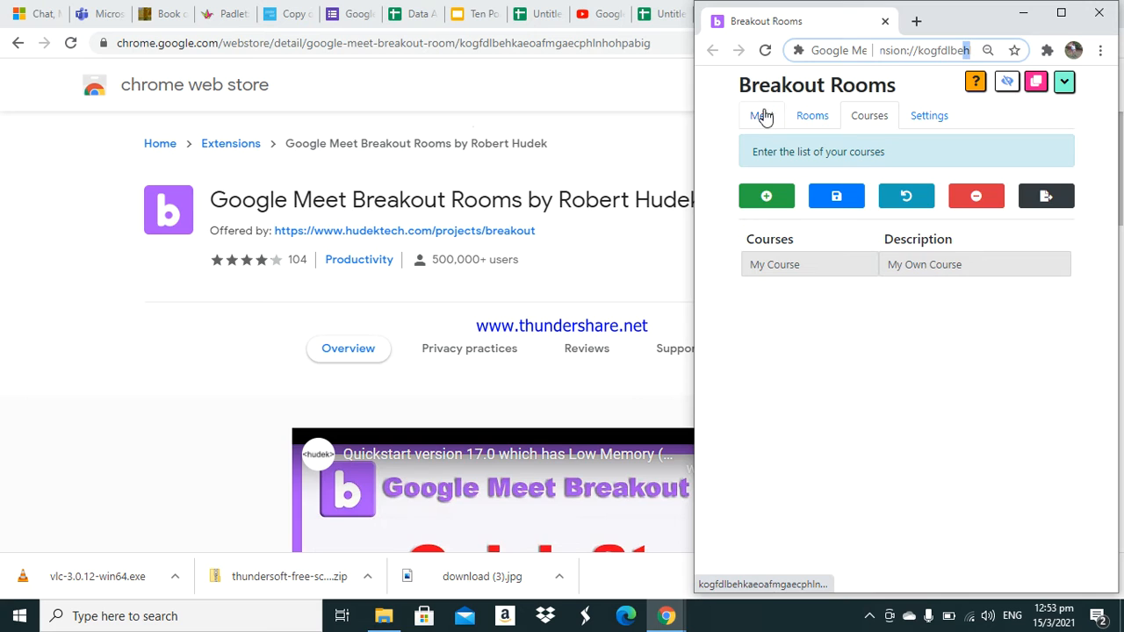
- Switch between the extension's Meet and Rooms sections to review them
click(761, 116)
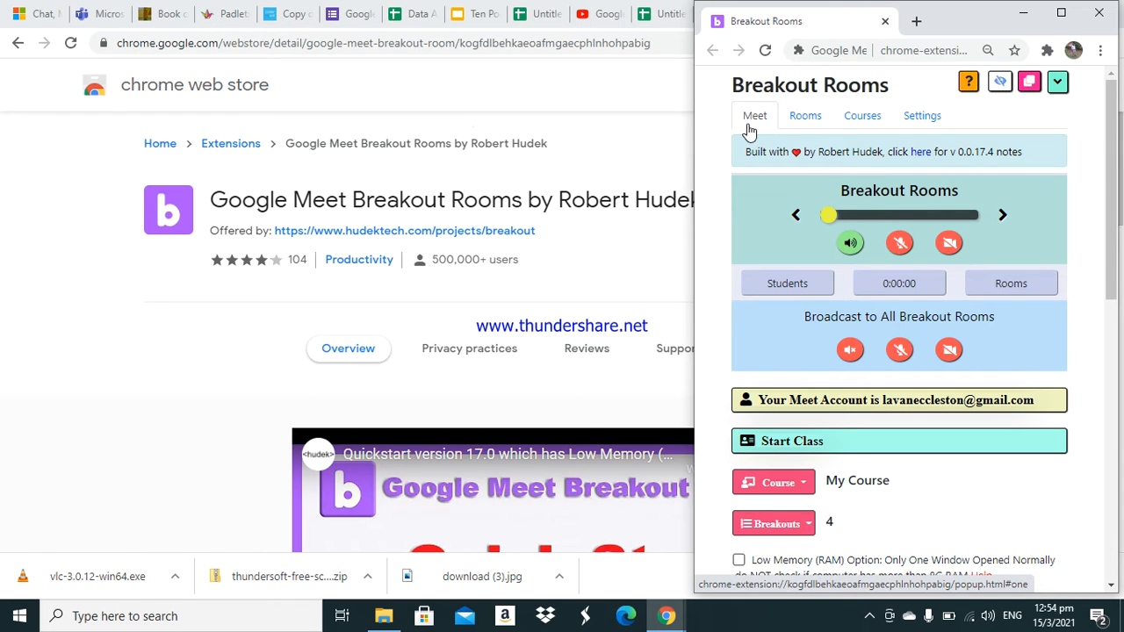
click(801, 123)
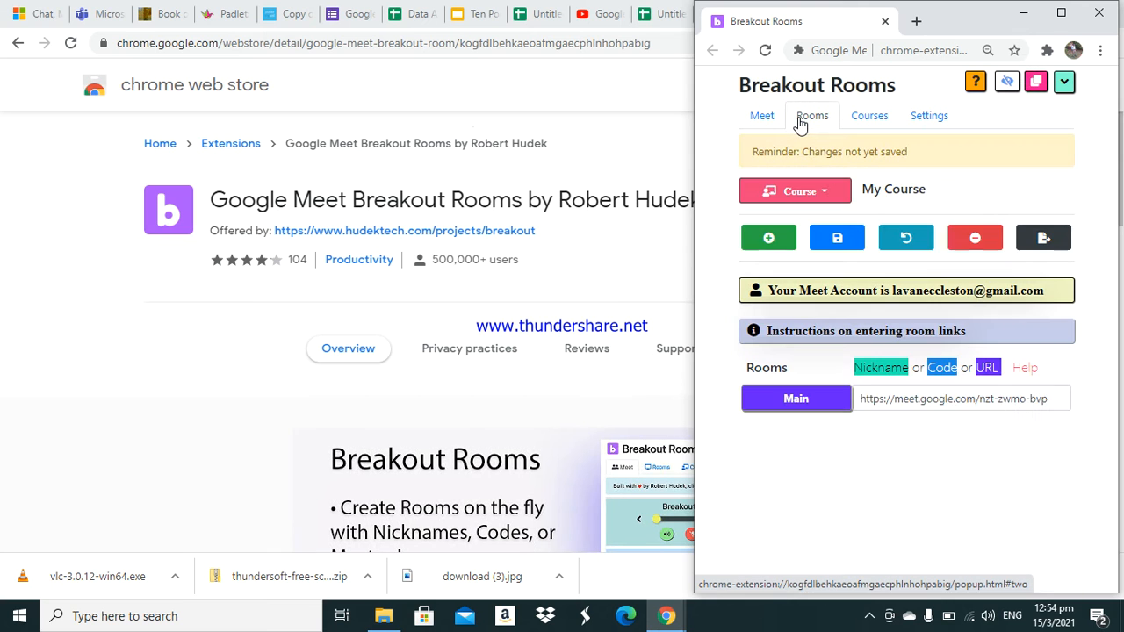
click(759, 117)
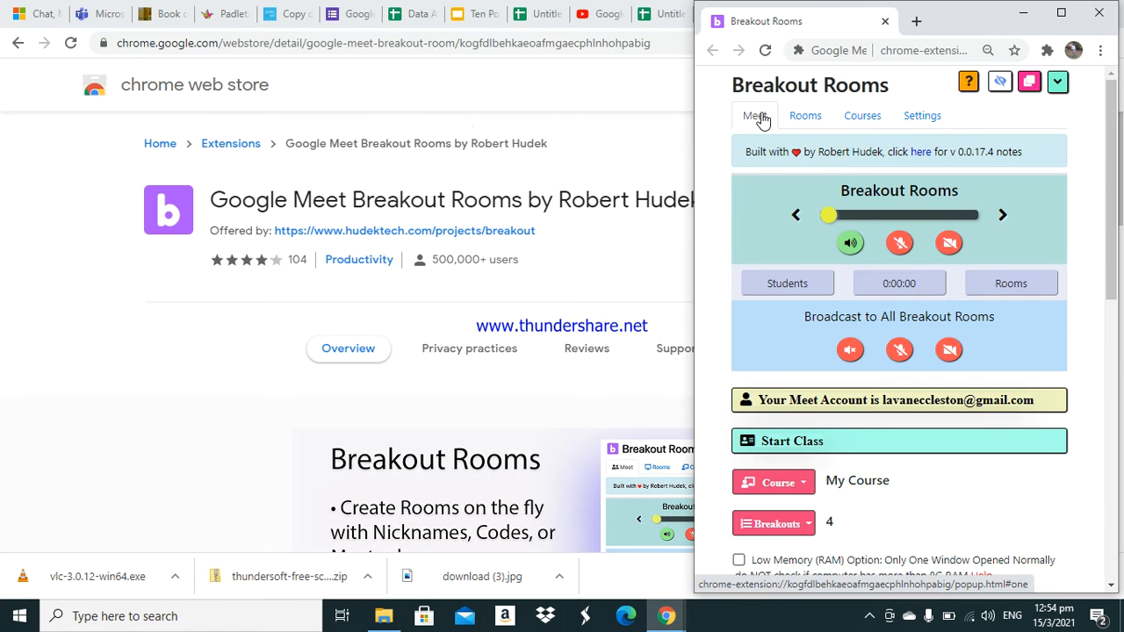
click(806, 121)
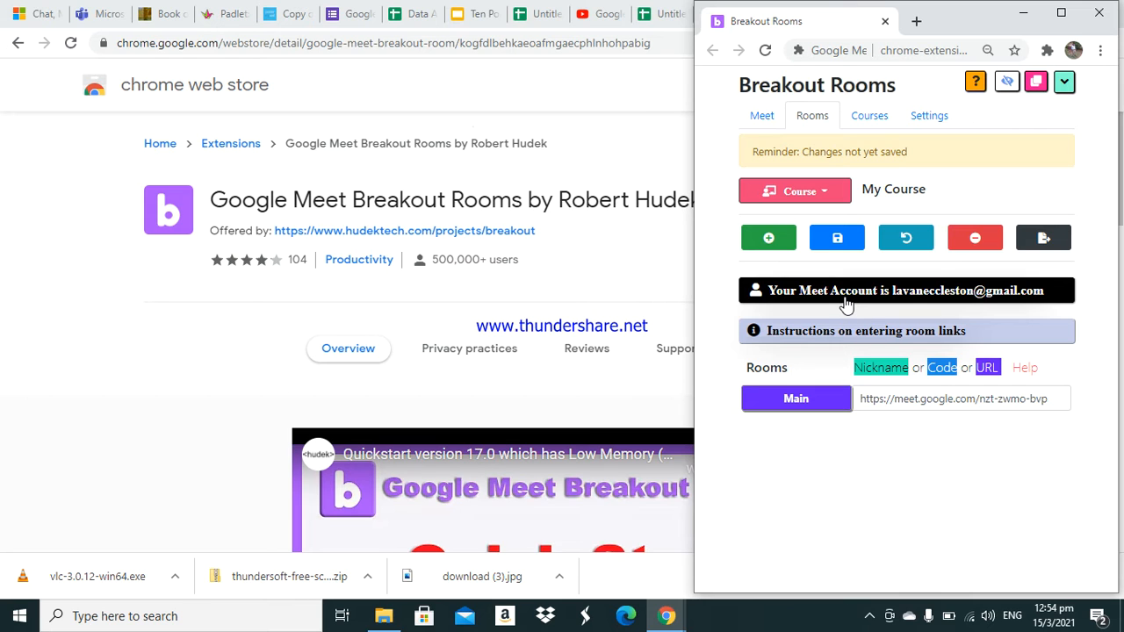
- Cut the Main room's Meet link and paste it back into the same field
click(820, 402)
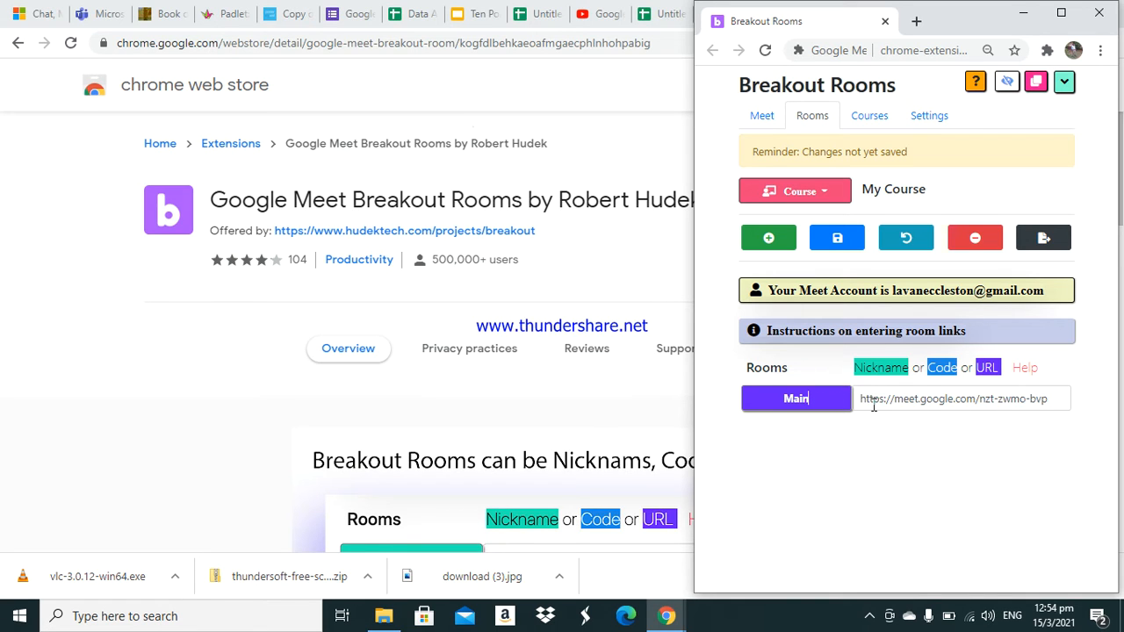
drag(853, 399, 1052, 397)
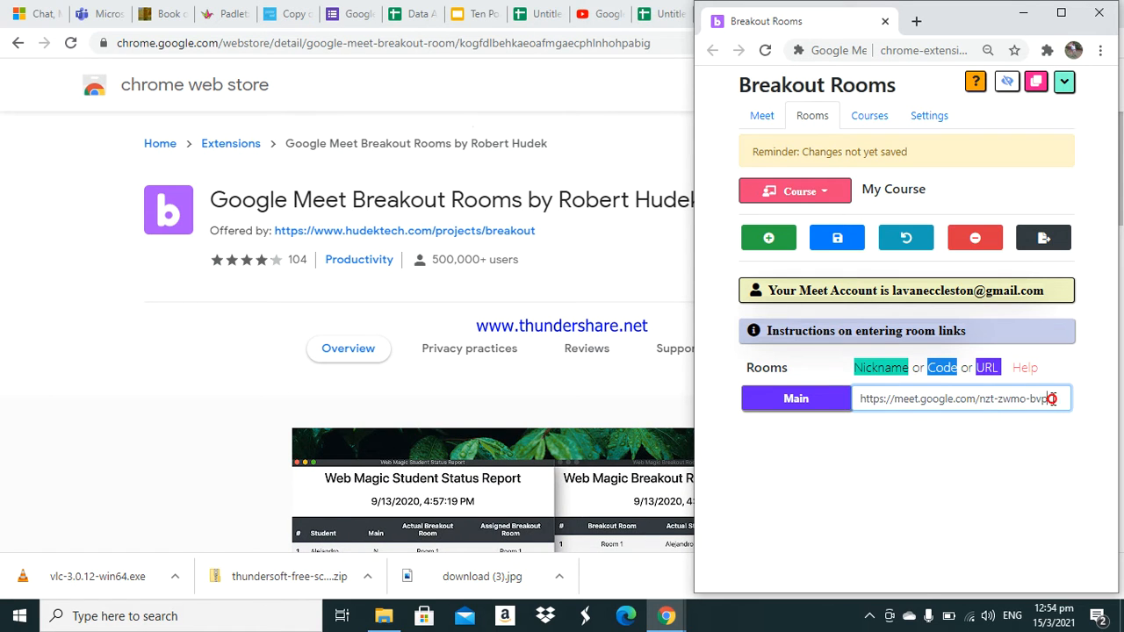
triple_click(1052, 398)
key(ctrl+c)
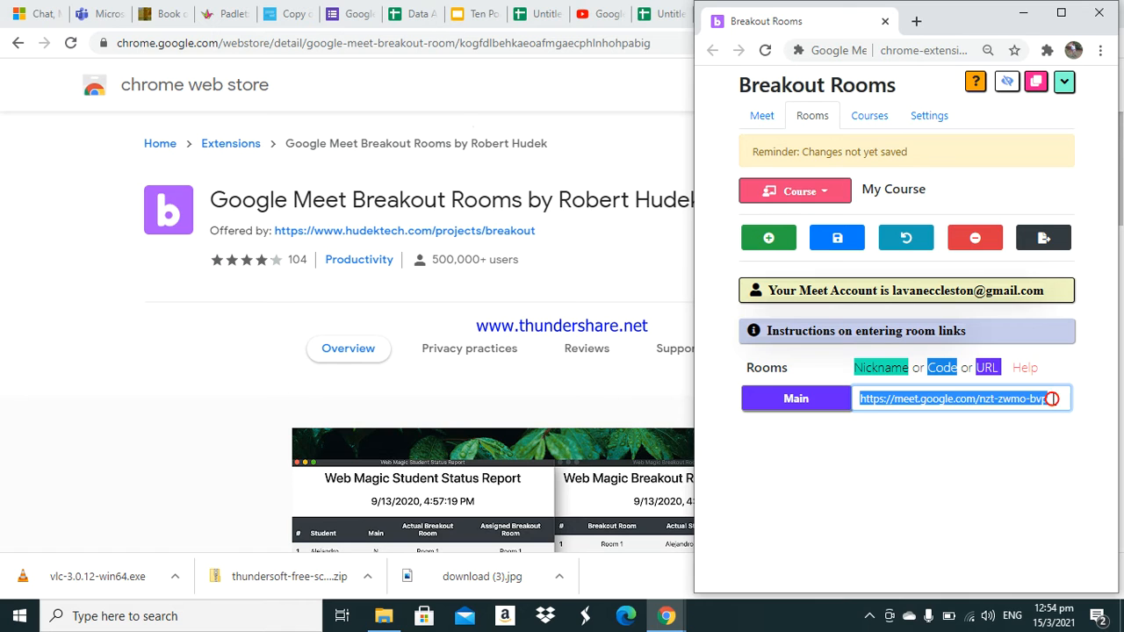
right_click(1018, 402)
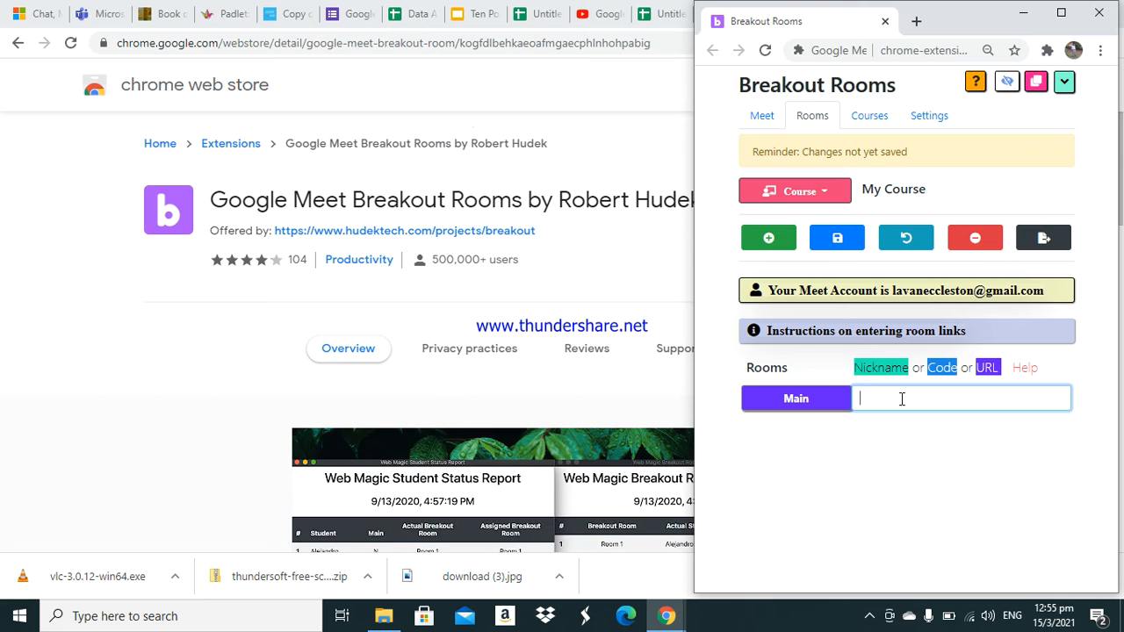
right_click(902, 398)
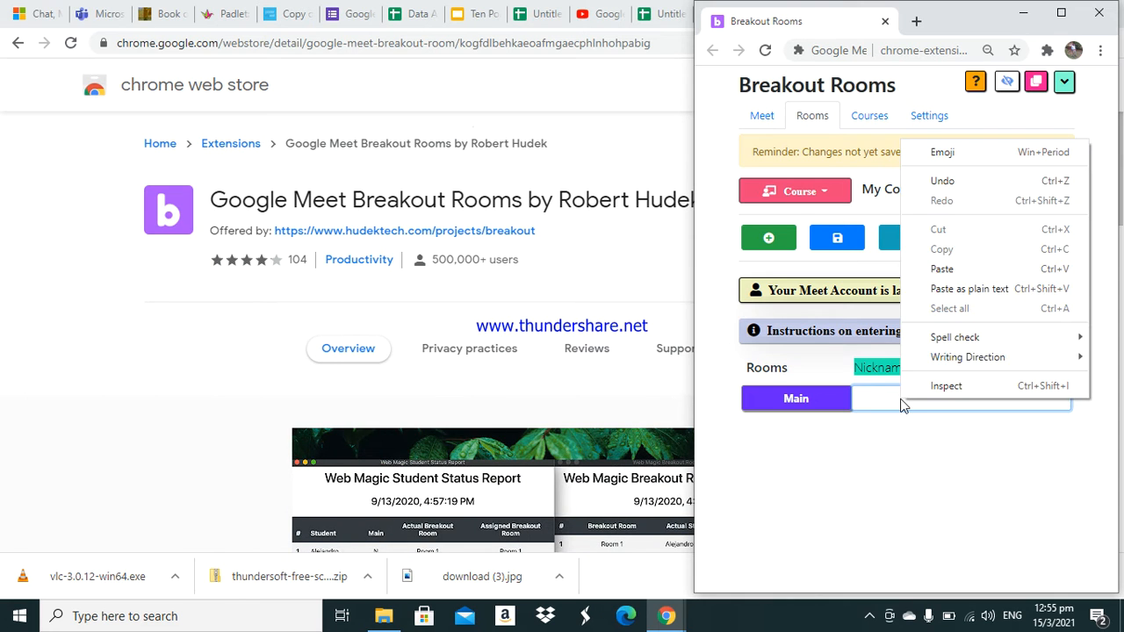
click(941, 269)
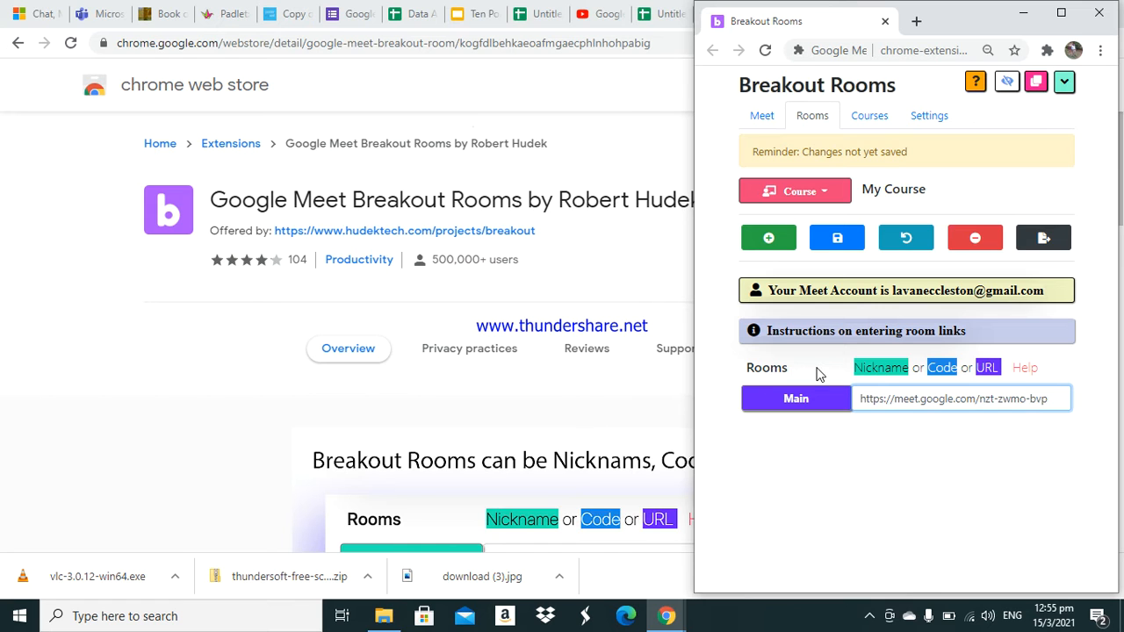
- Add breakout room rows until four empty rooms sit below the Main room
click(779, 245)
click(780, 245)
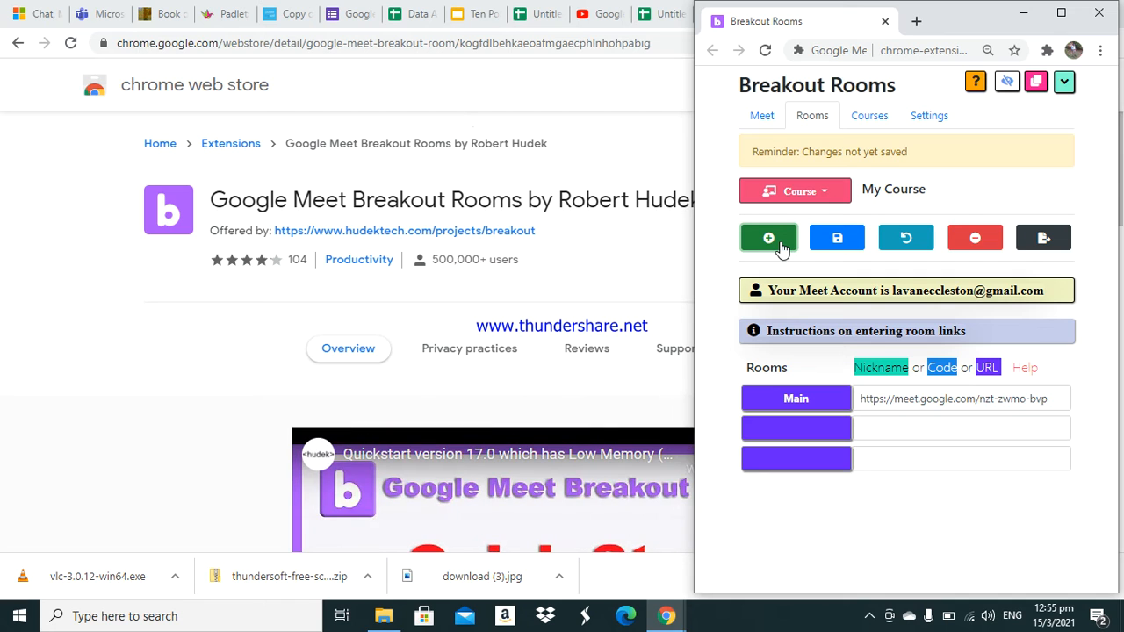
click(779, 245)
click(779, 245)
click(779, 245)
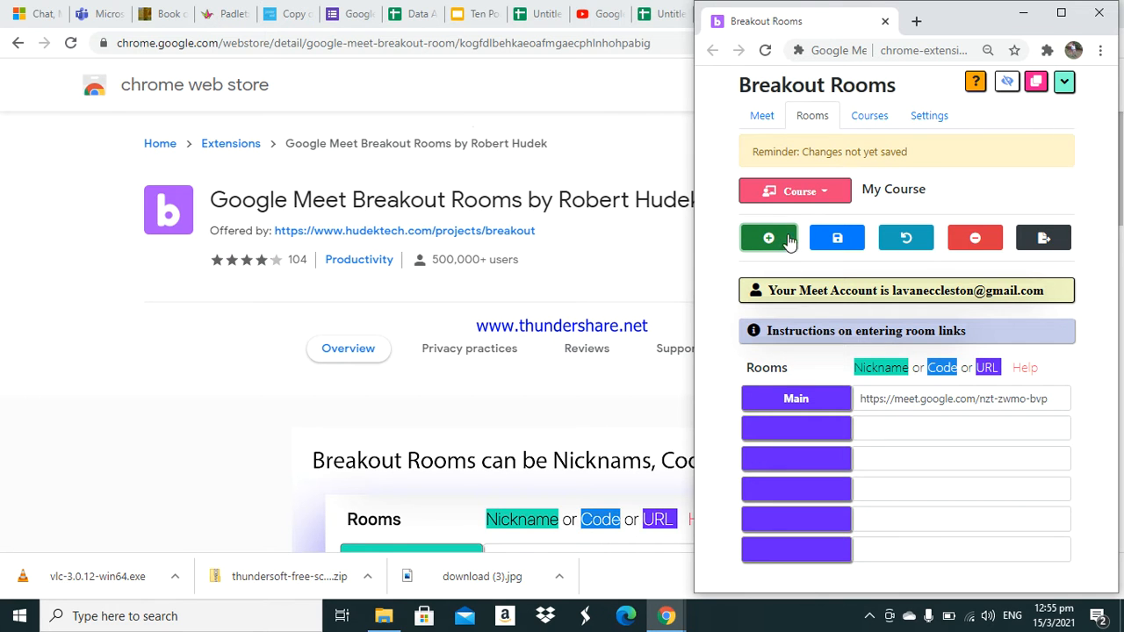
click(980, 244)
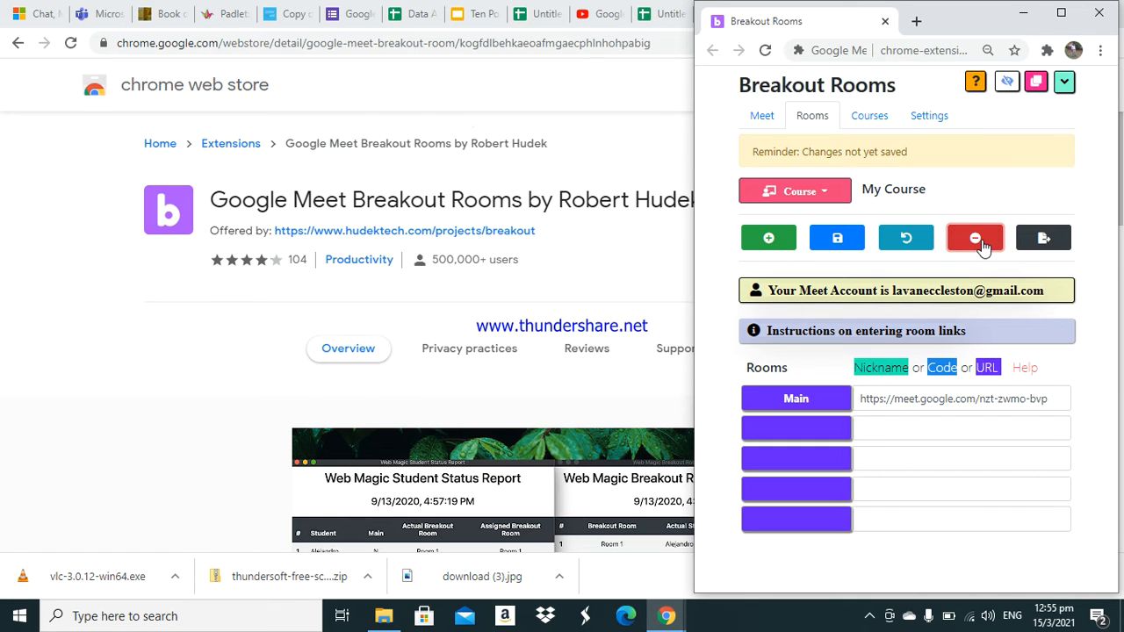
- Name the four breakout rooms Group 1, Group 2, Group 3 and Group 4
click(805, 429)
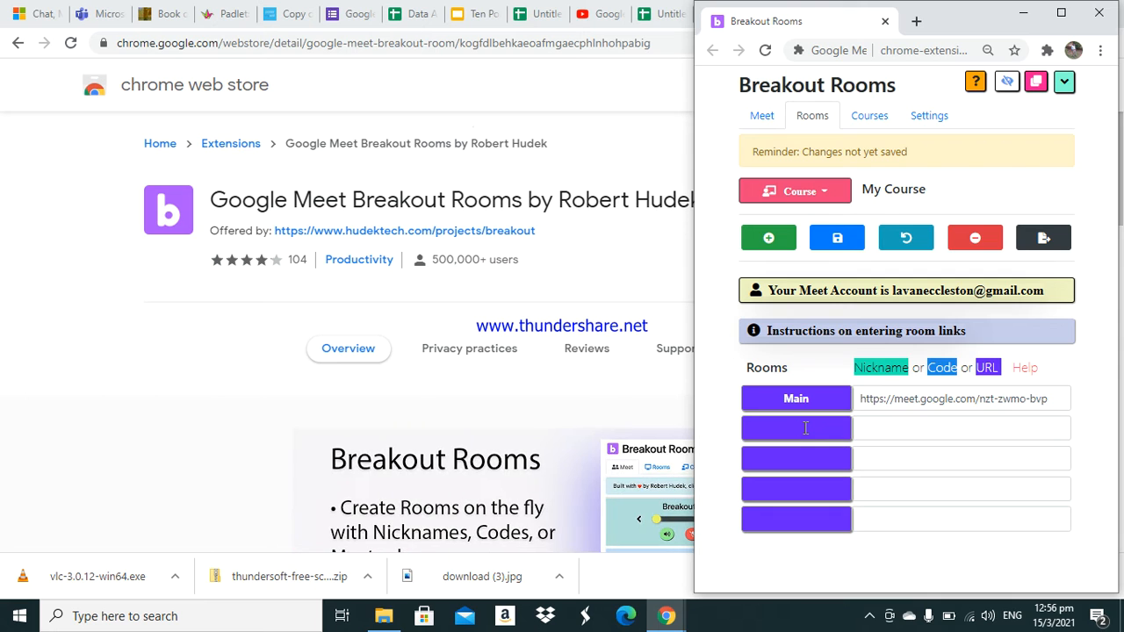
text(Group 1)
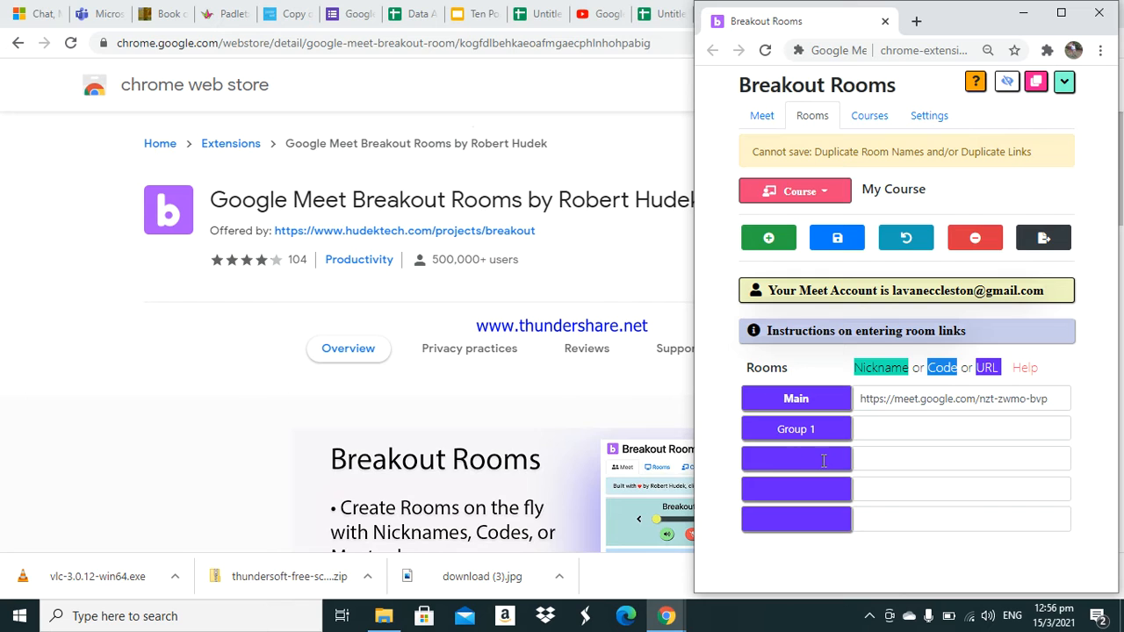
click(823, 460)
text(Group 2)
click(821, 488)
text(Group 3)
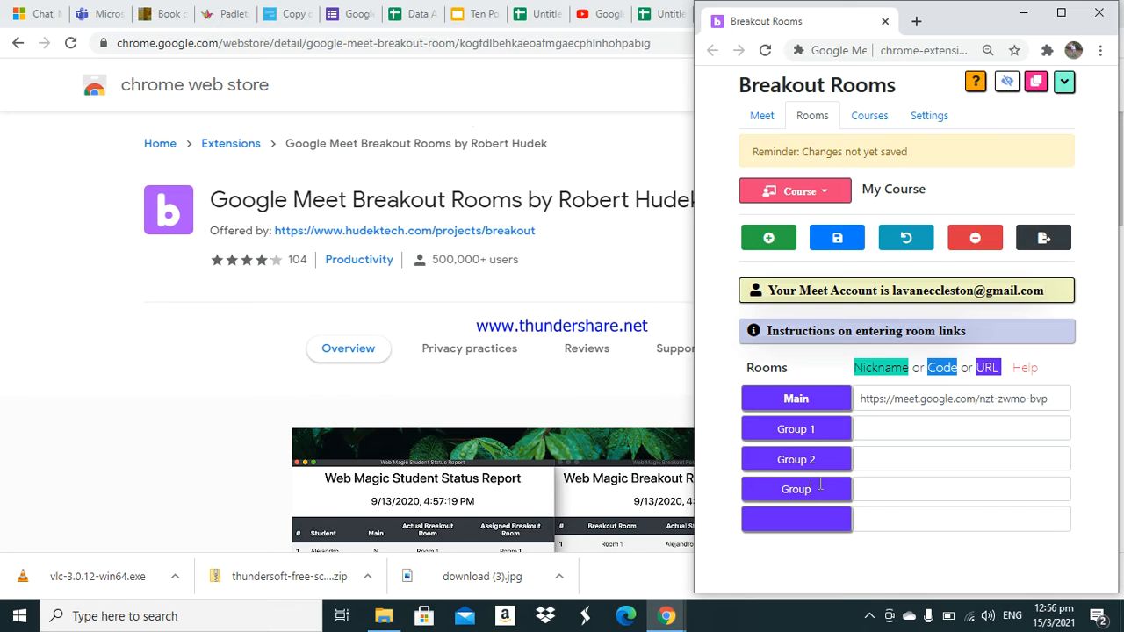
click(802, 524)
text(Gro)
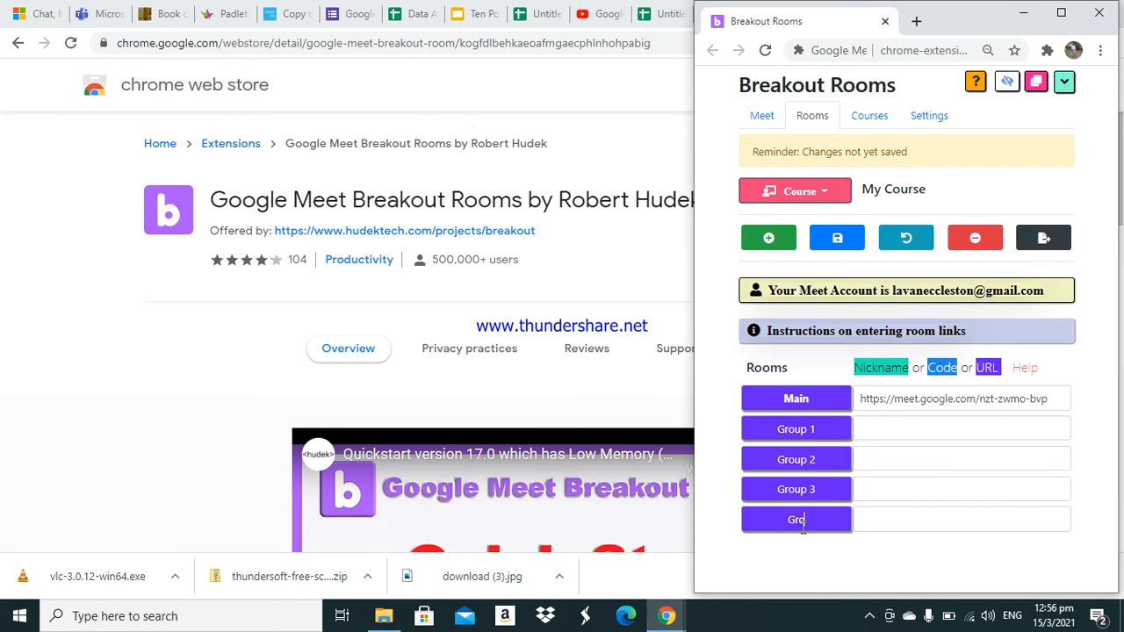
text(up 4)
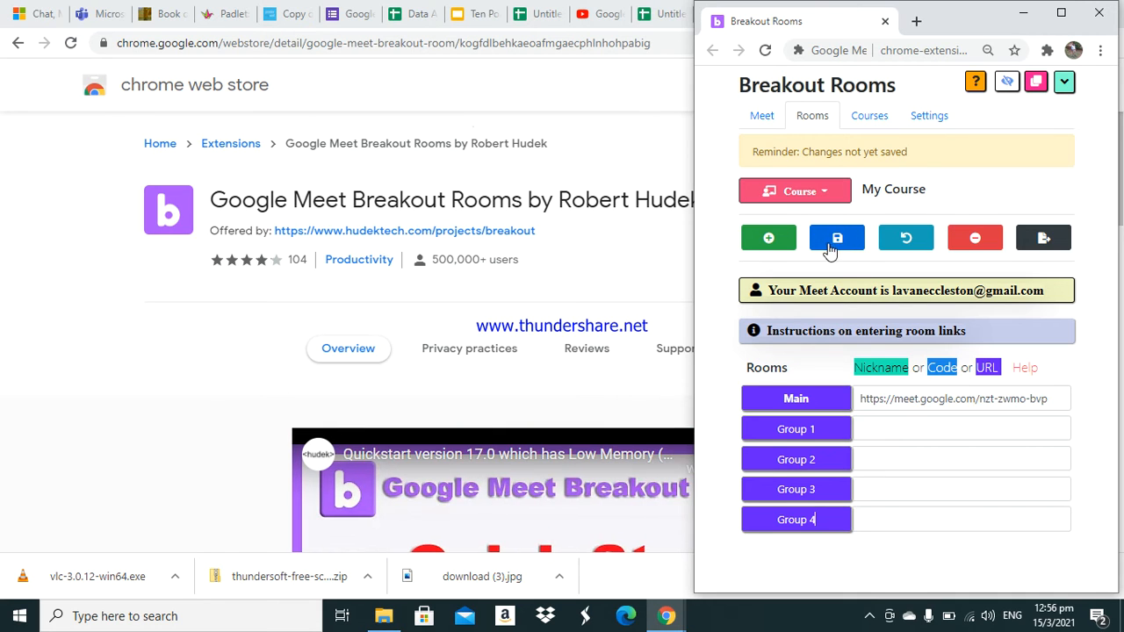
- Save the breakout room list and return to the Meet section
click(837, 241)
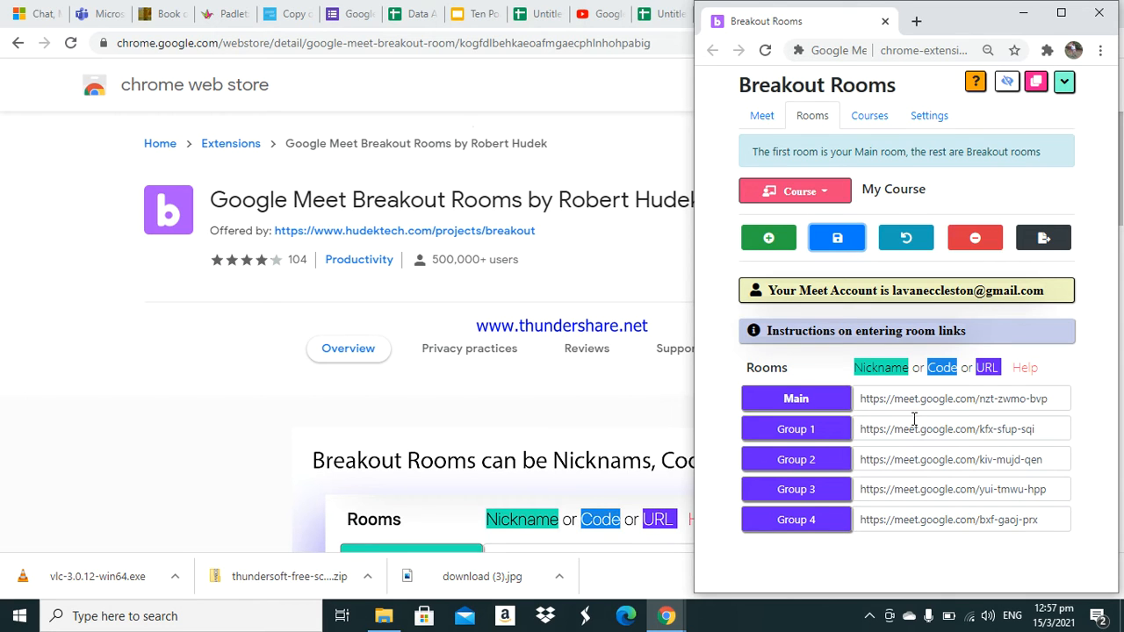
drag(861, 435, 919, 431)
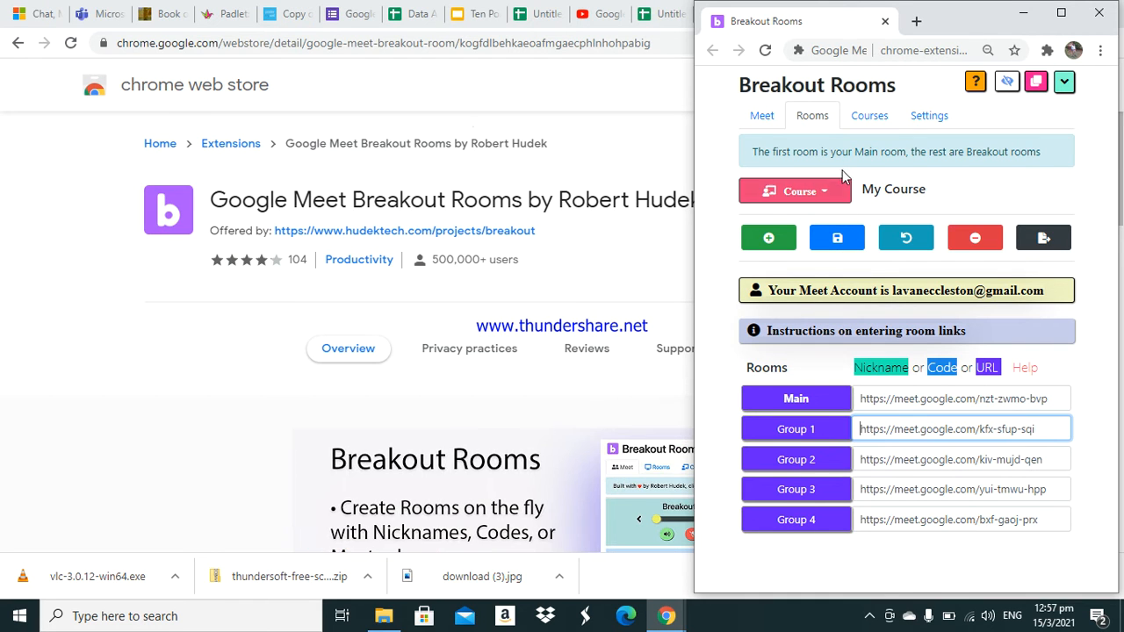
click(766, 119)
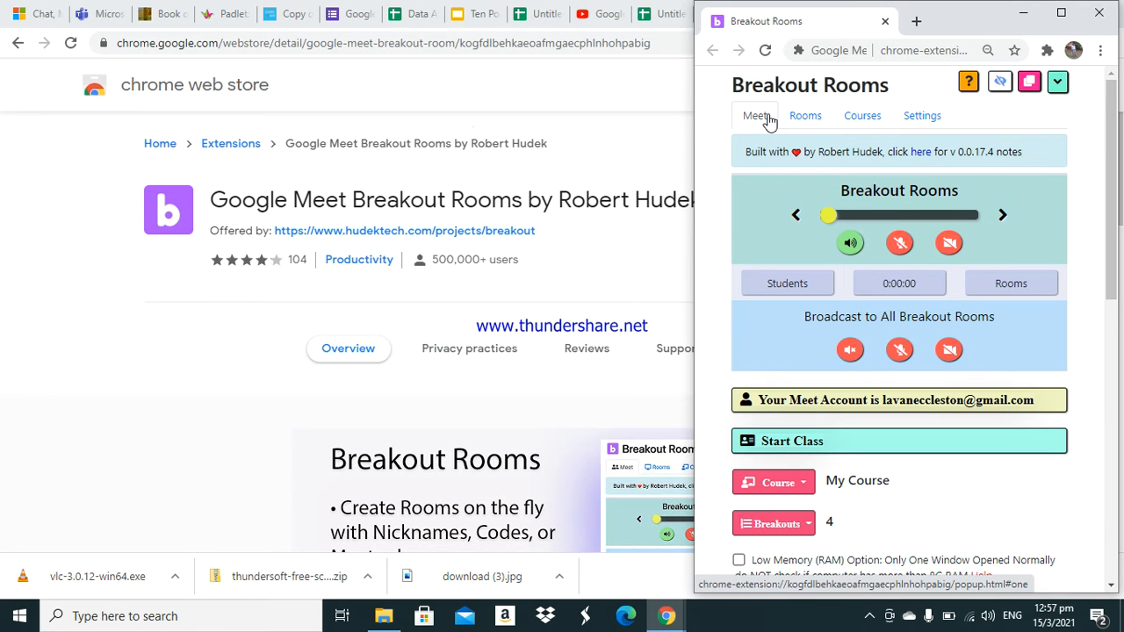
- Expand Start Class and open the Assign Breakouts - Pre Assigned section
drag(1112, 151, 1110, 116)
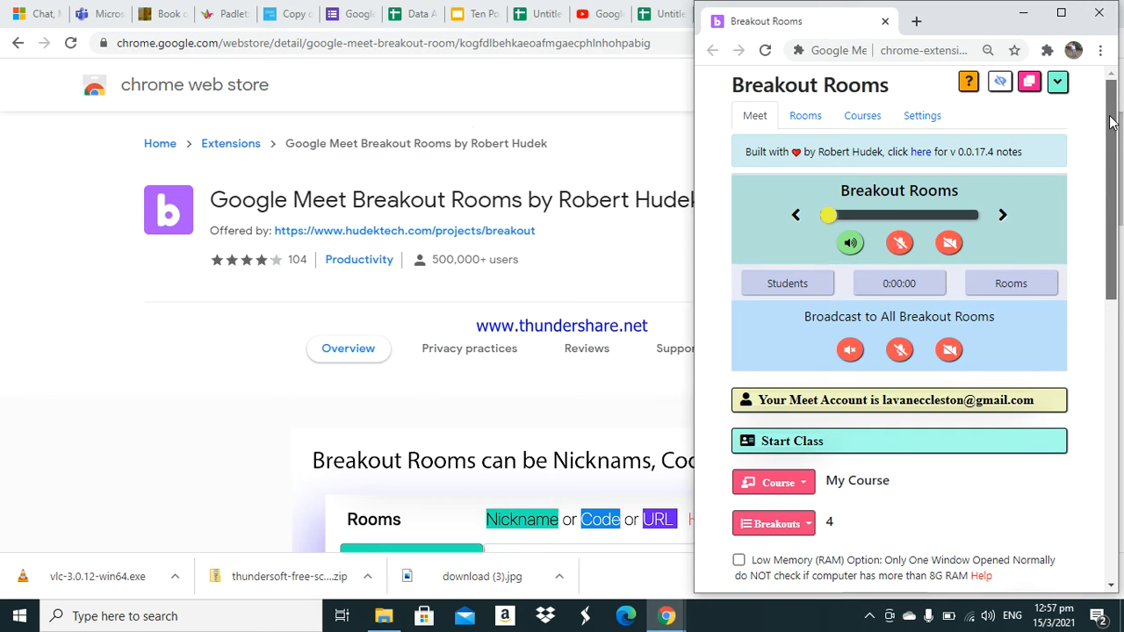
click(974, 441)
drag(1110, 231, 1112, 333)
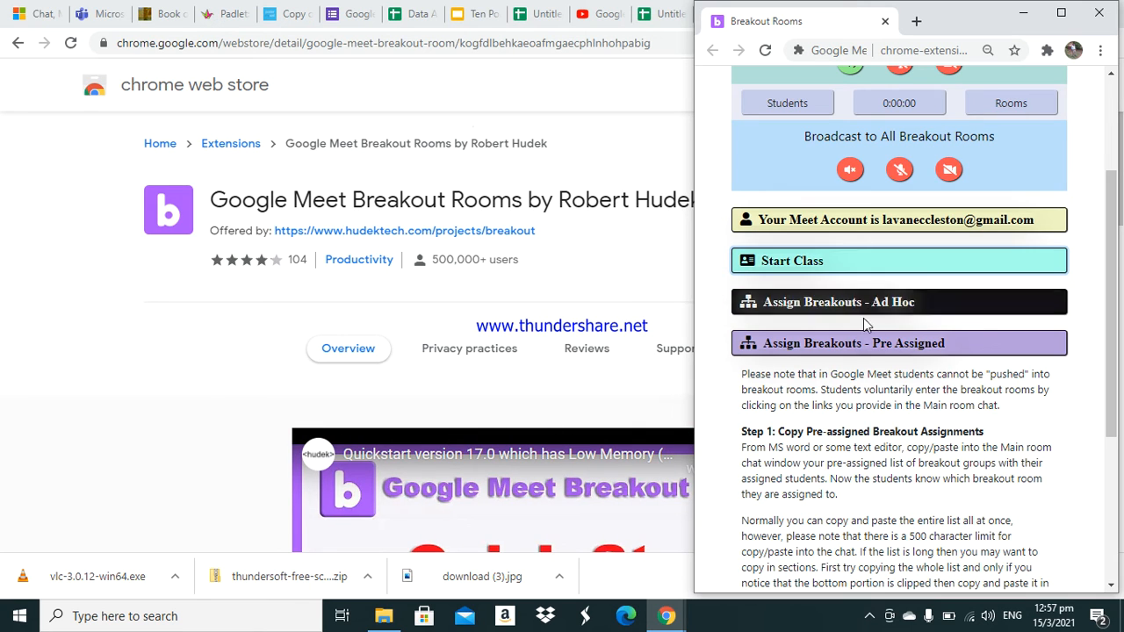
click(831, 349)
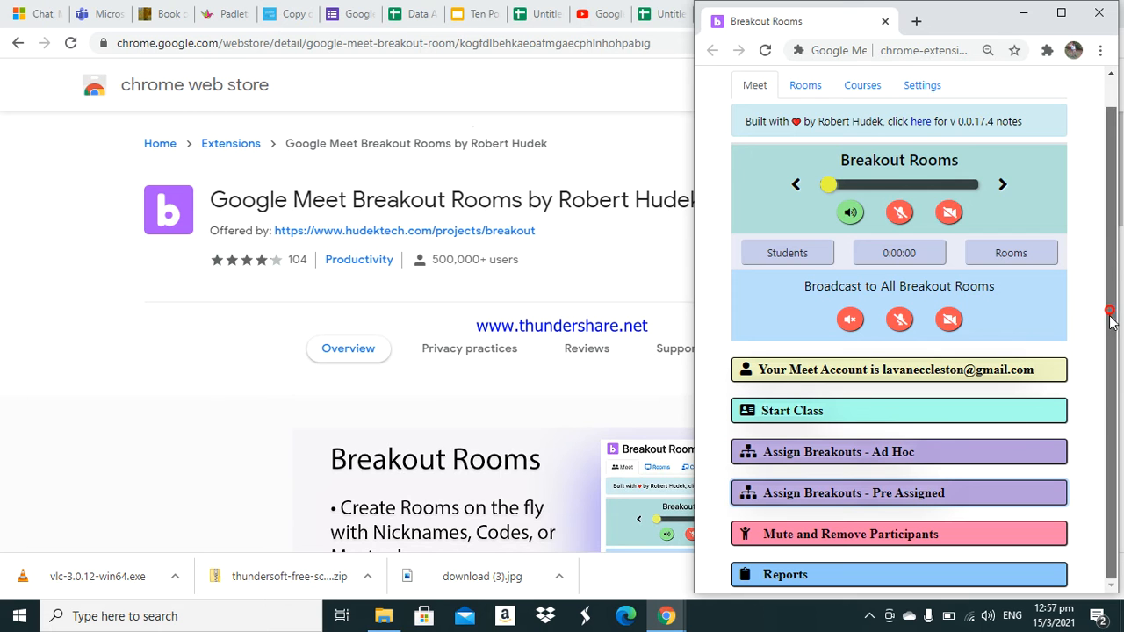
click(985, 493)
drag(1112, 389, 1117, 542)
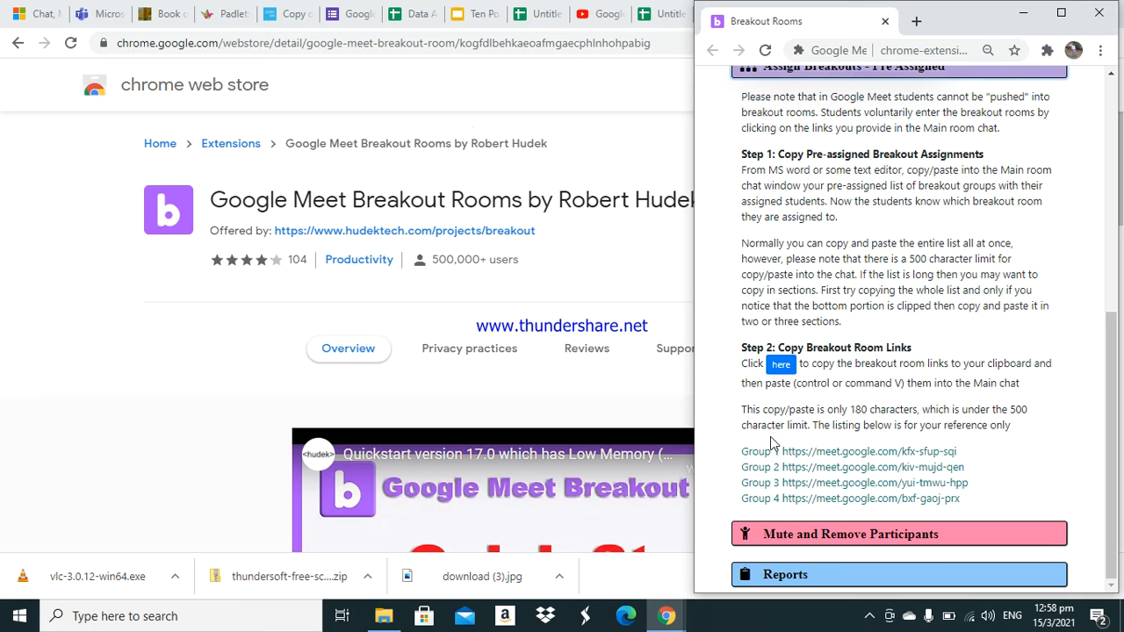
- Copy the listed Group 1 to Group 4 breakout room links
drag(742, 450, 973, 506)
right_click(901, 468)
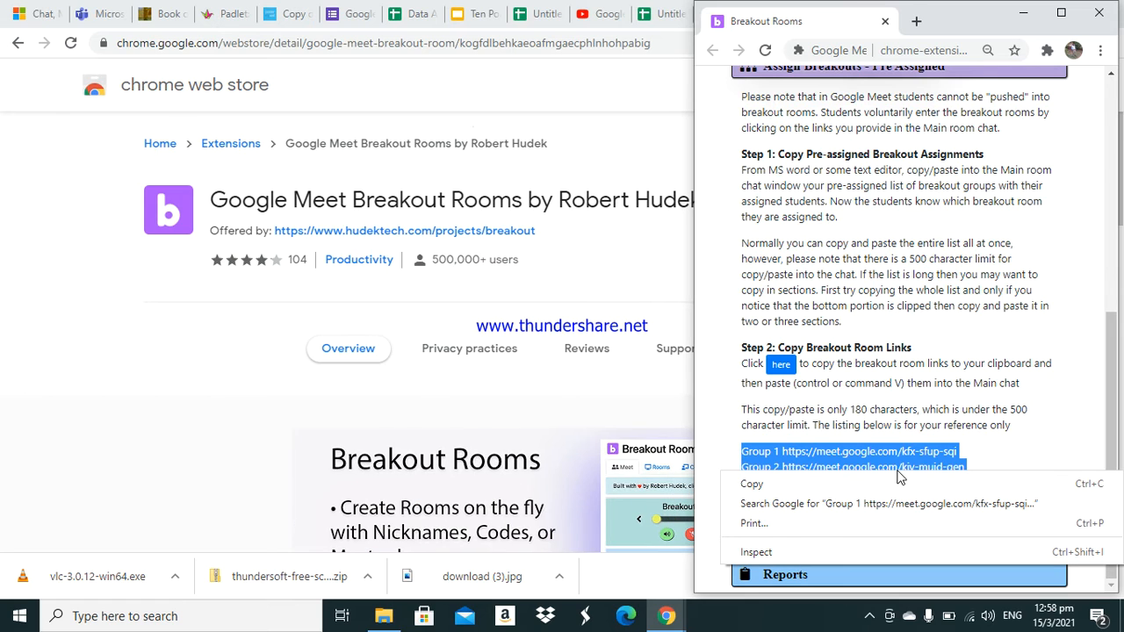
click(822, 490)
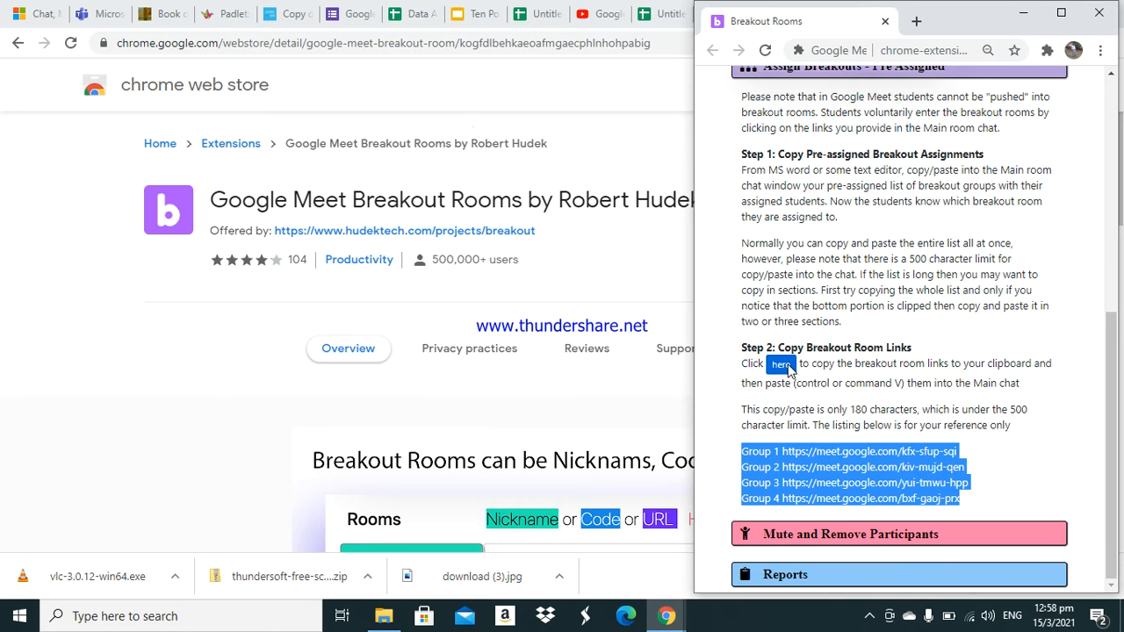
- Copy the breakout room links to the clipboard and open all four breakout rooms from Start Class
click(786, 368)
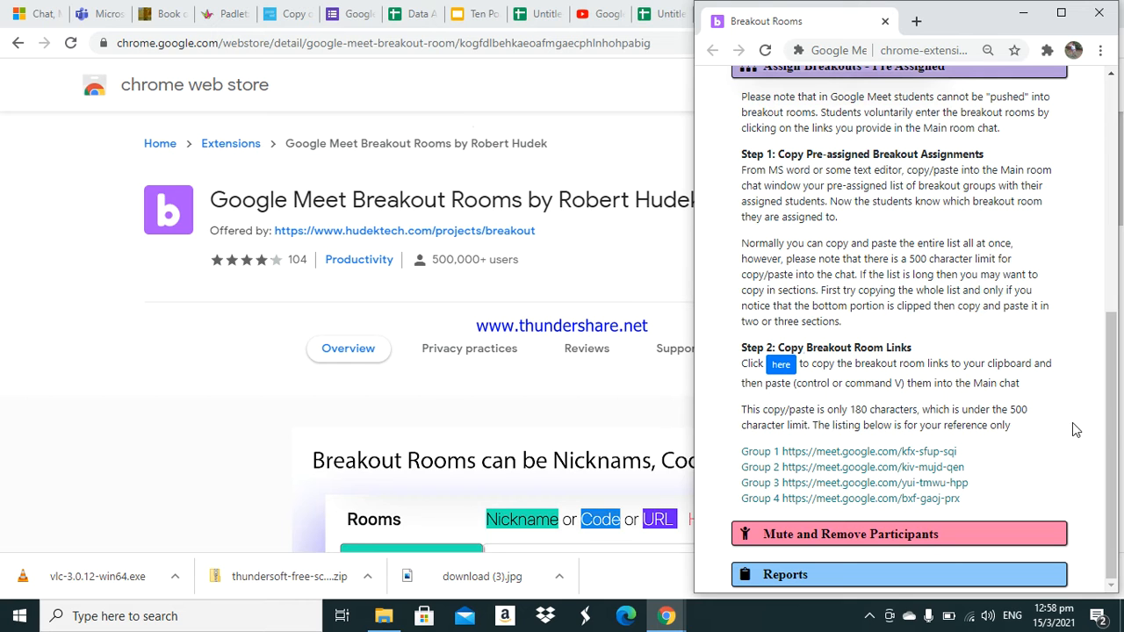
drag(1110, 437, 1118, 245)
click(847, 369)
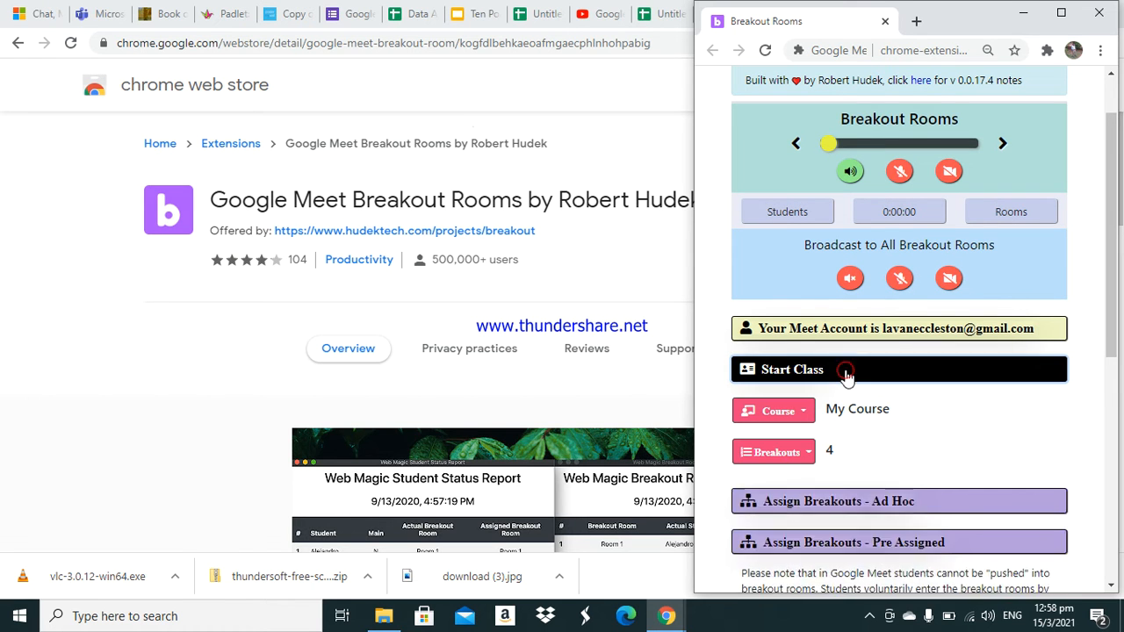
drag(1110, 314, 1115, 439)
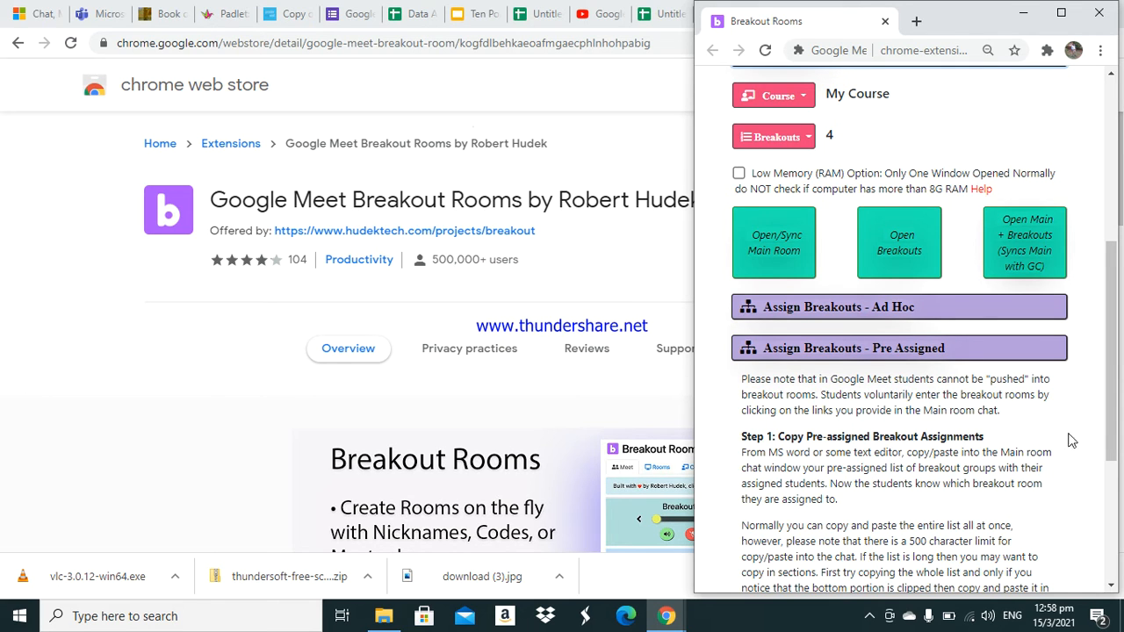
click(889, 267)
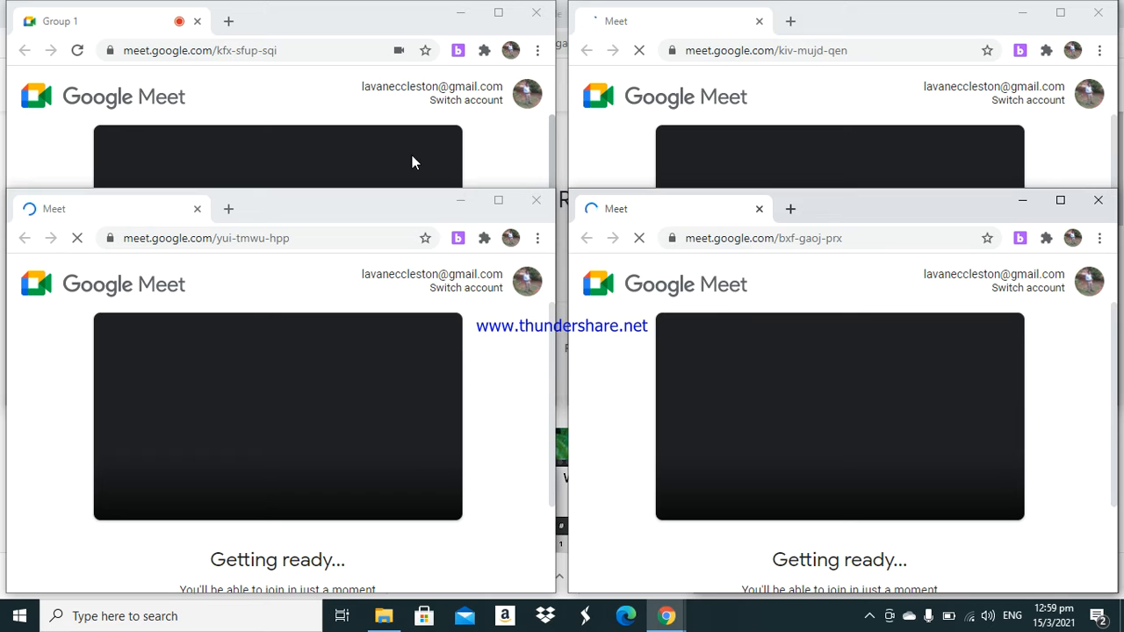
- Join the Group 1 room with the microphone and camera turned off
click(387, 159)
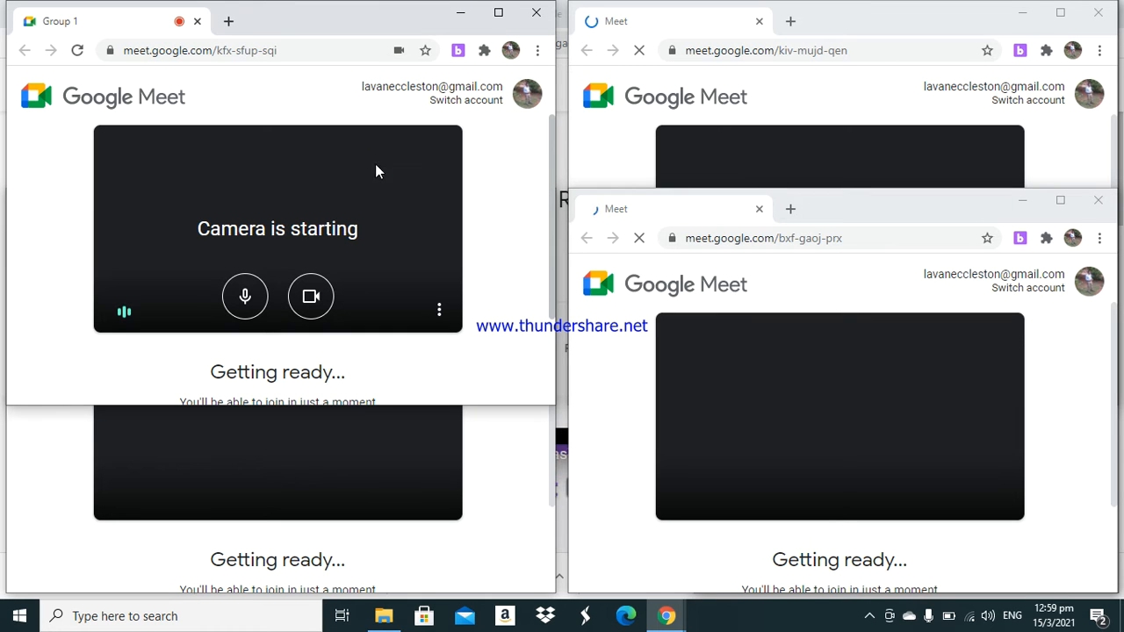
click(249, 298)
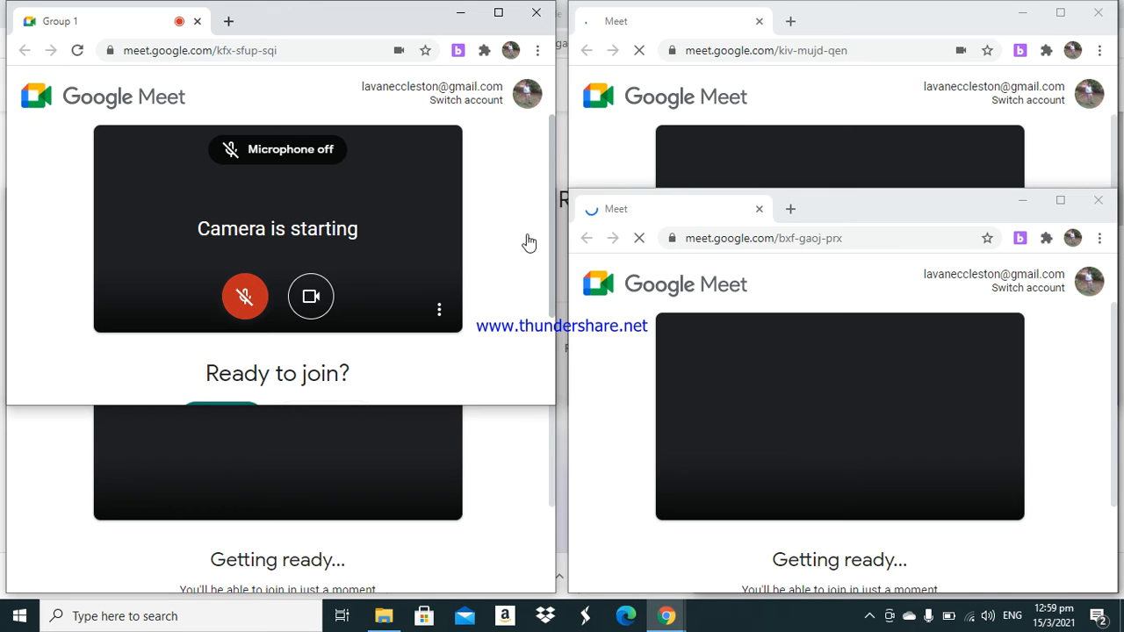
click(318, 297)
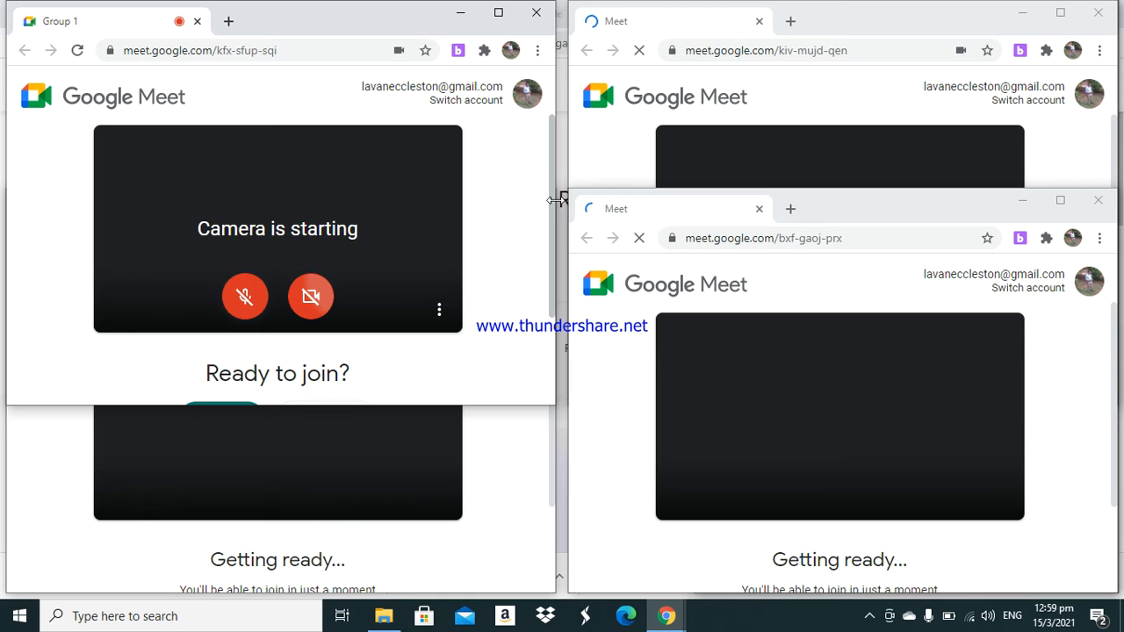
drag(550, 245, 549, 303)
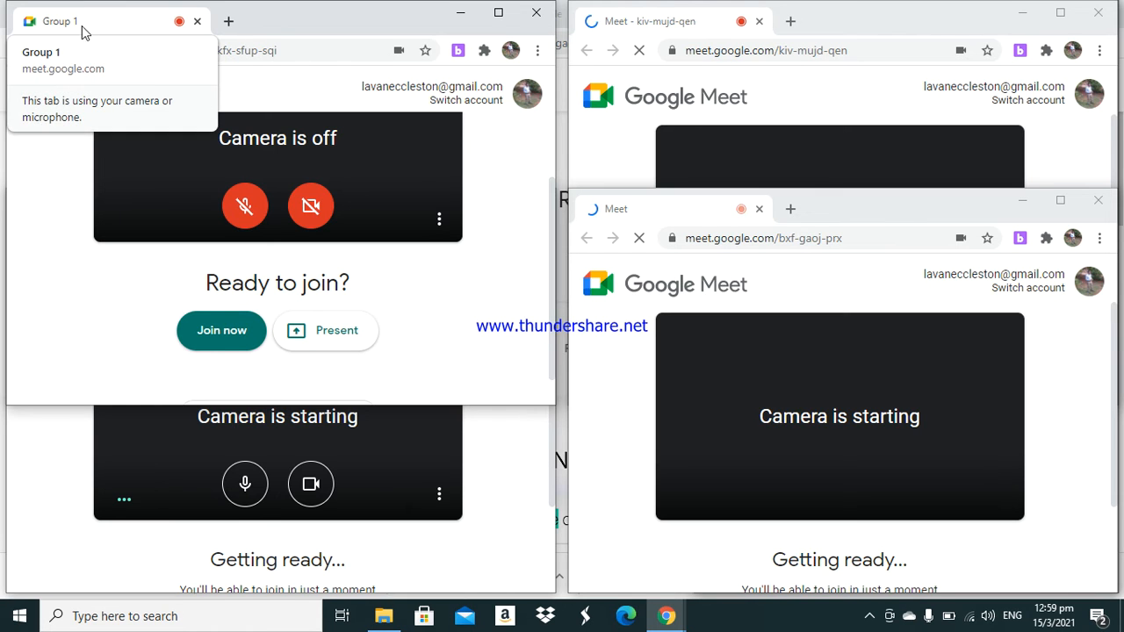
click(231, 344)
- Join the Group 3 room with the microphone and camera turned off
click(397, 451)
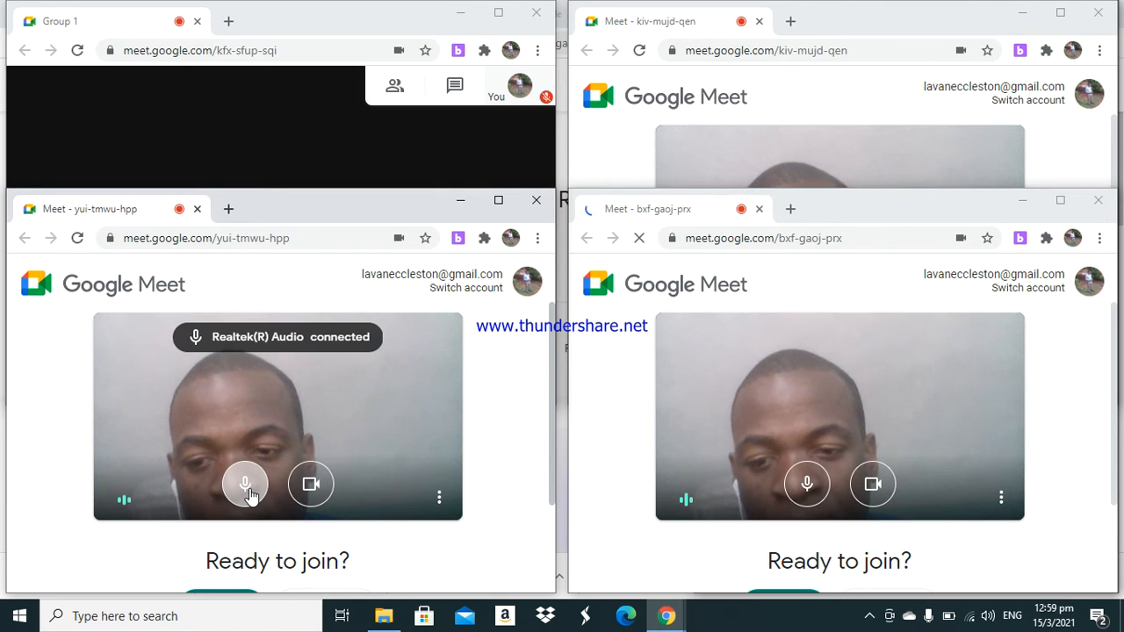
click(246, 485)
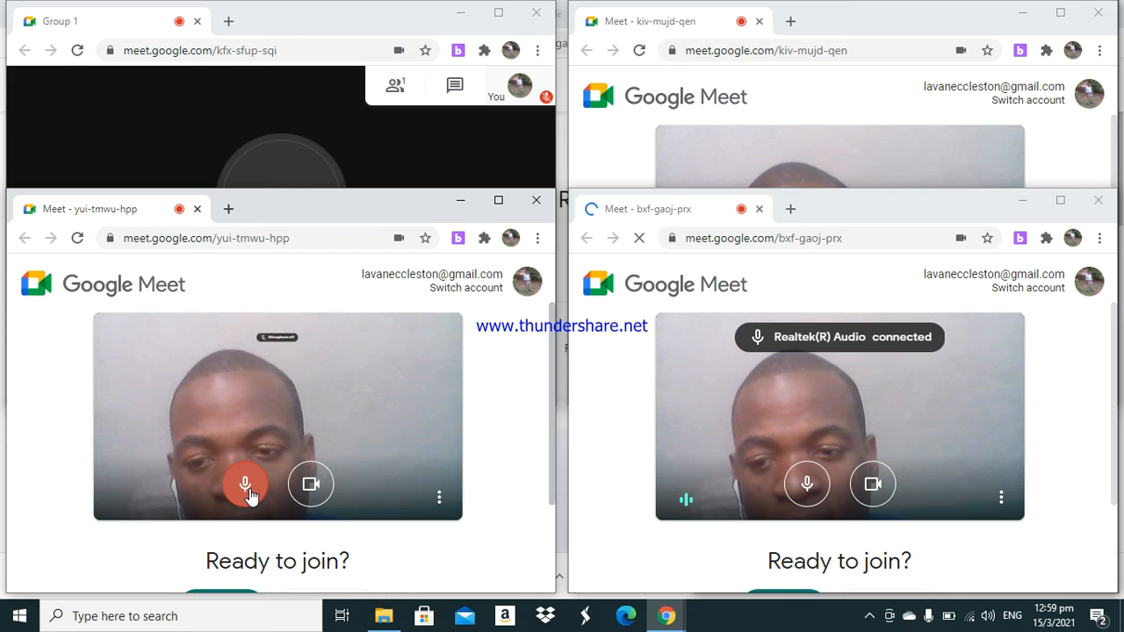
click(312, 485)
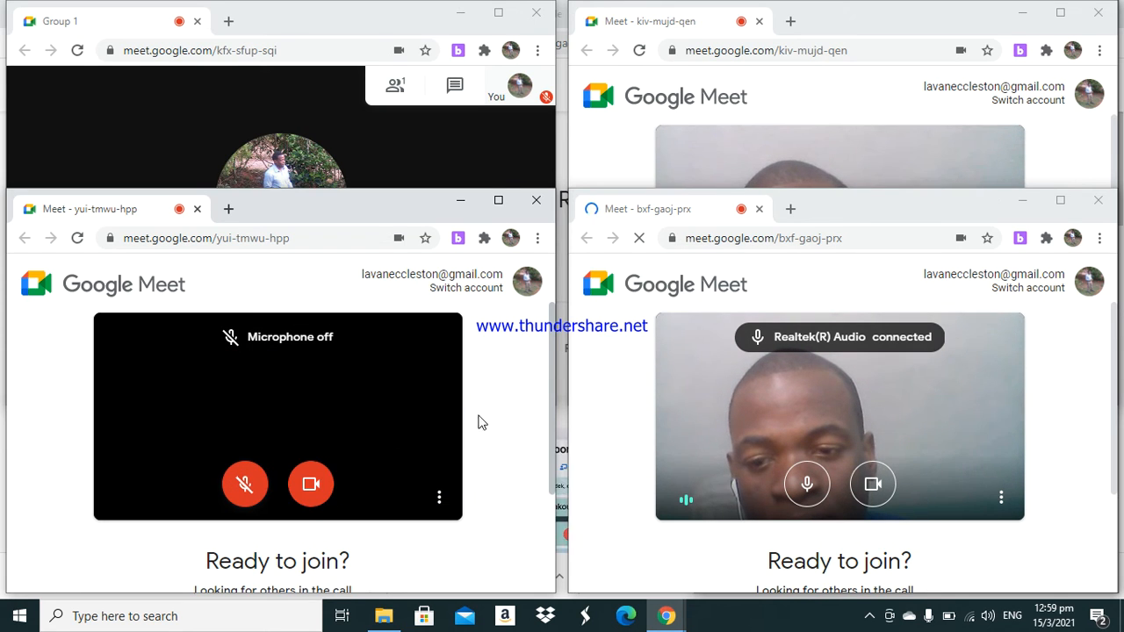
drag(552, 414, 540, 511)
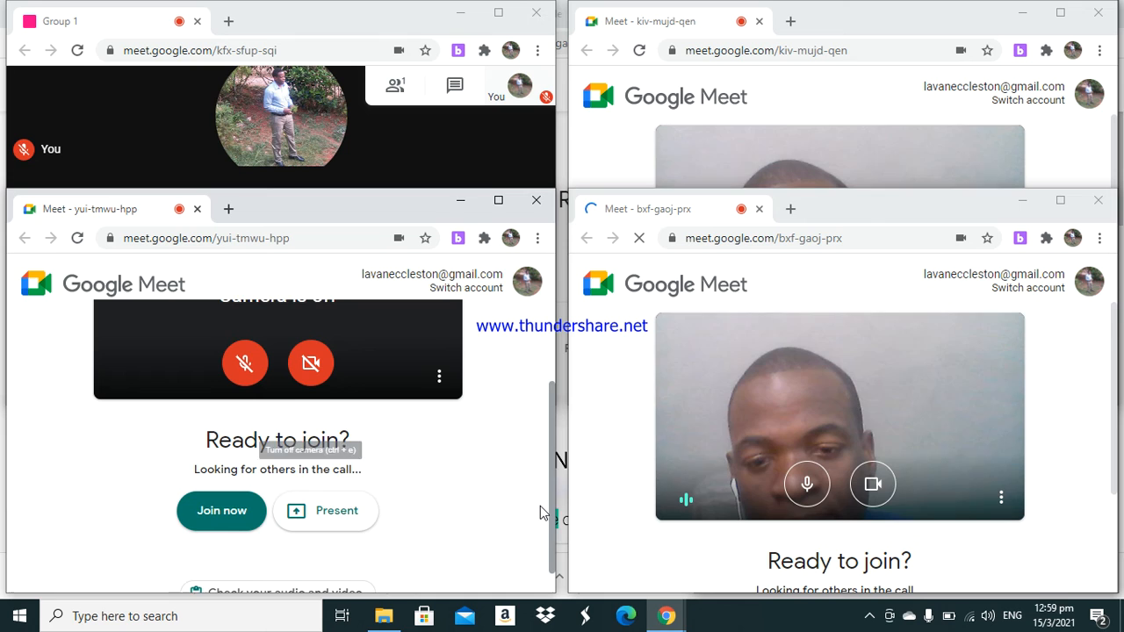
scroll(539, 506, down, 1)
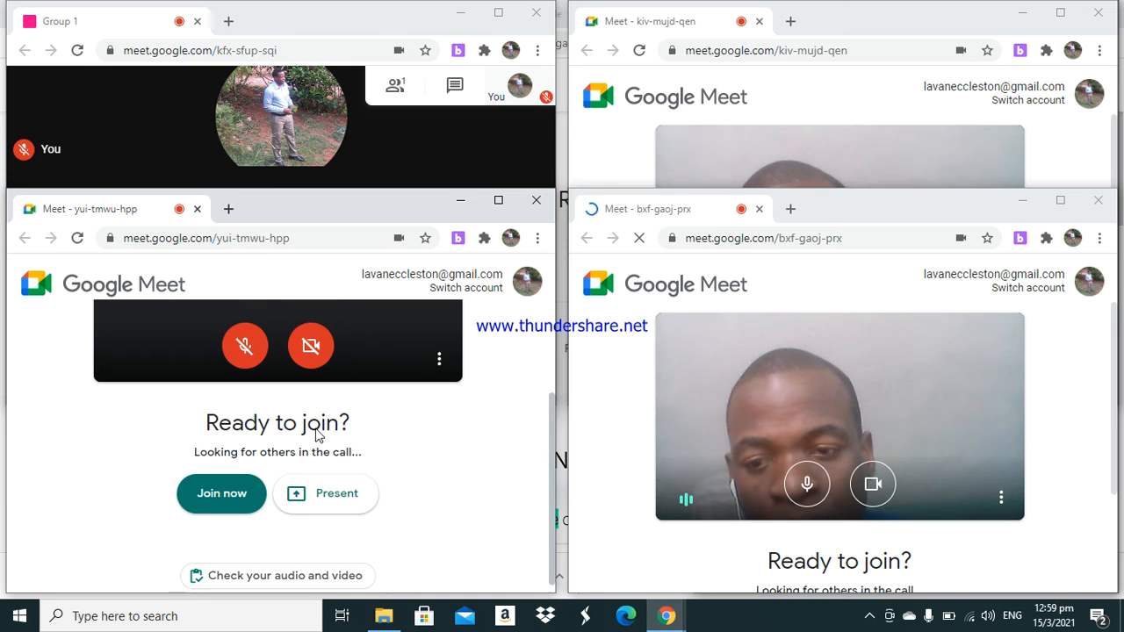
click(222, 505)
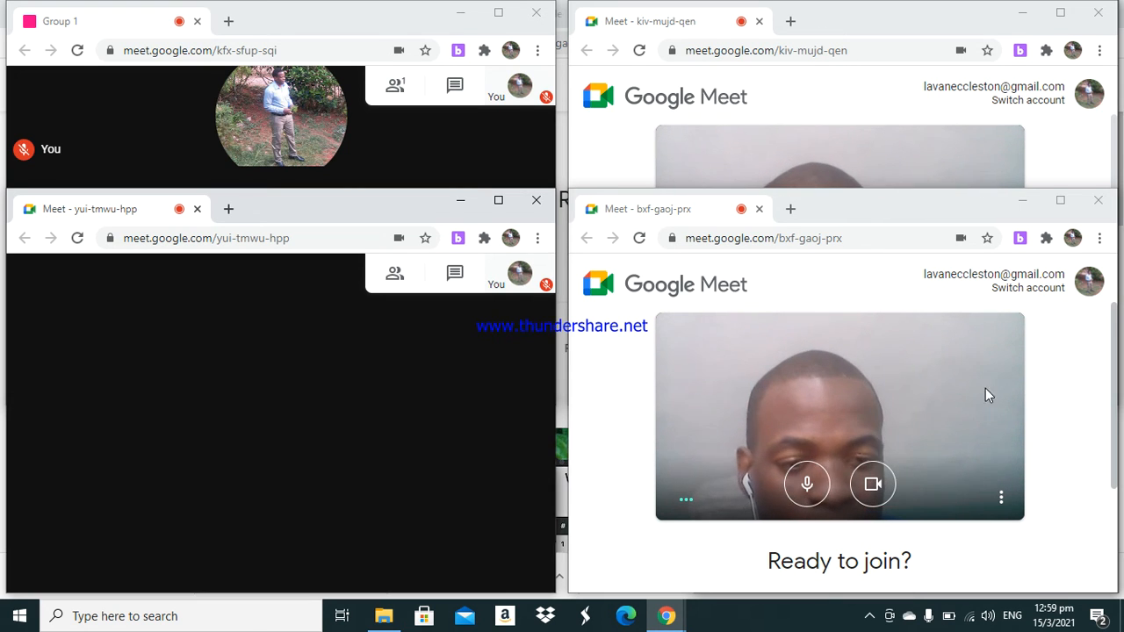
- Join the Group 4 room with the microphone and camera turned off
click(807, 484)
click(872, 484)
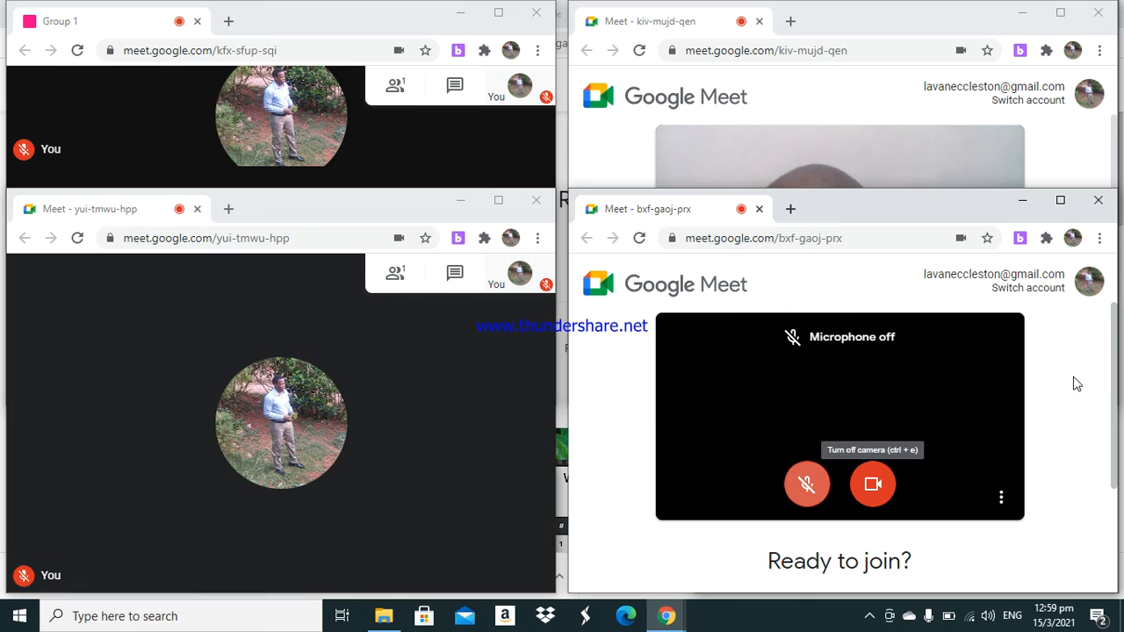
scroll(1113, 400, down, 2)
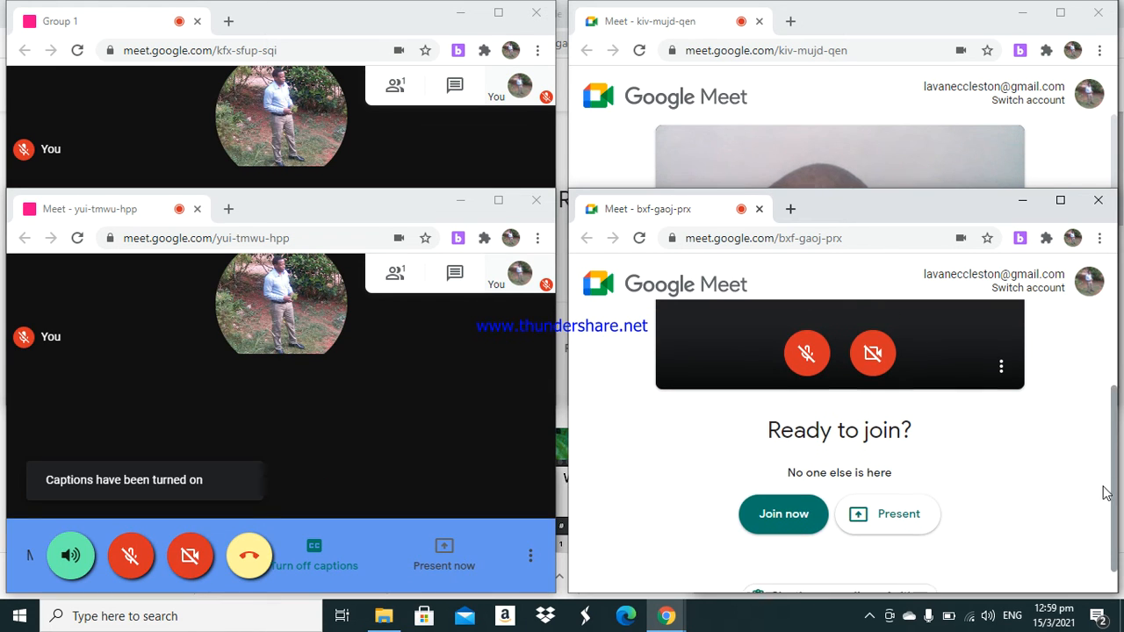
click(800, 511)
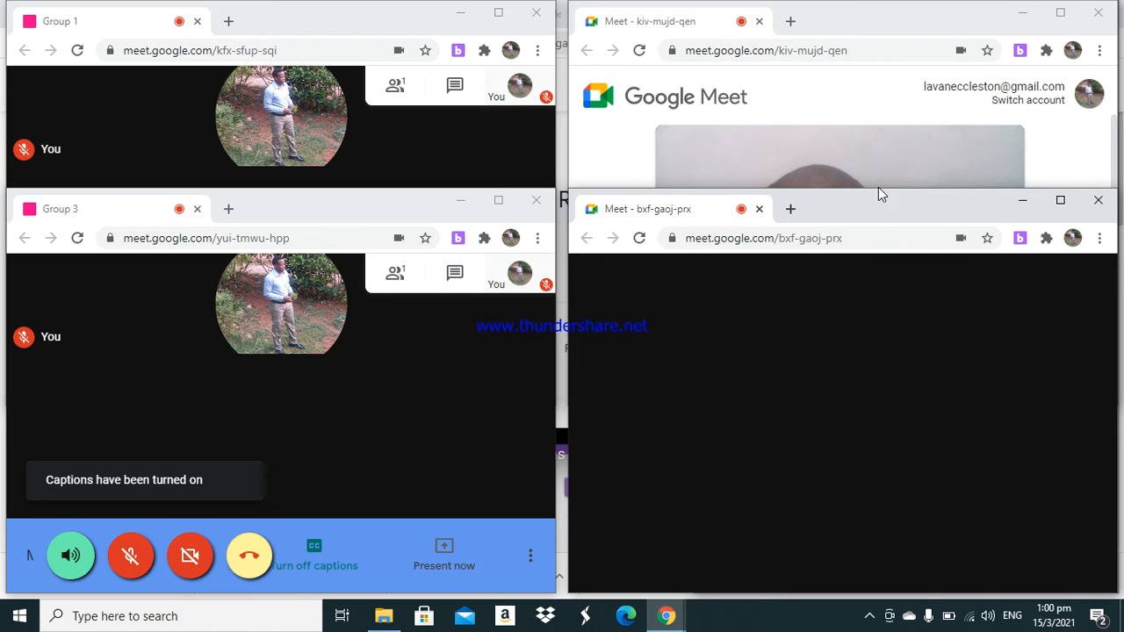
- Join the Group 2 room with the microphone and camera turned off
click(845, 114)
click(806, 296)
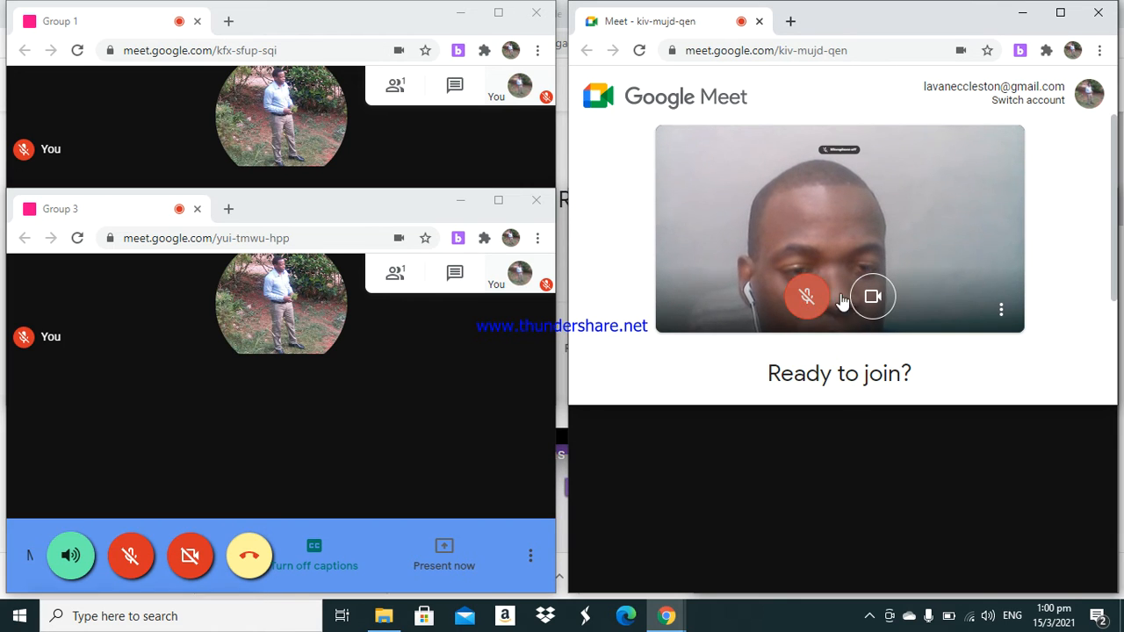
click(873, 295)
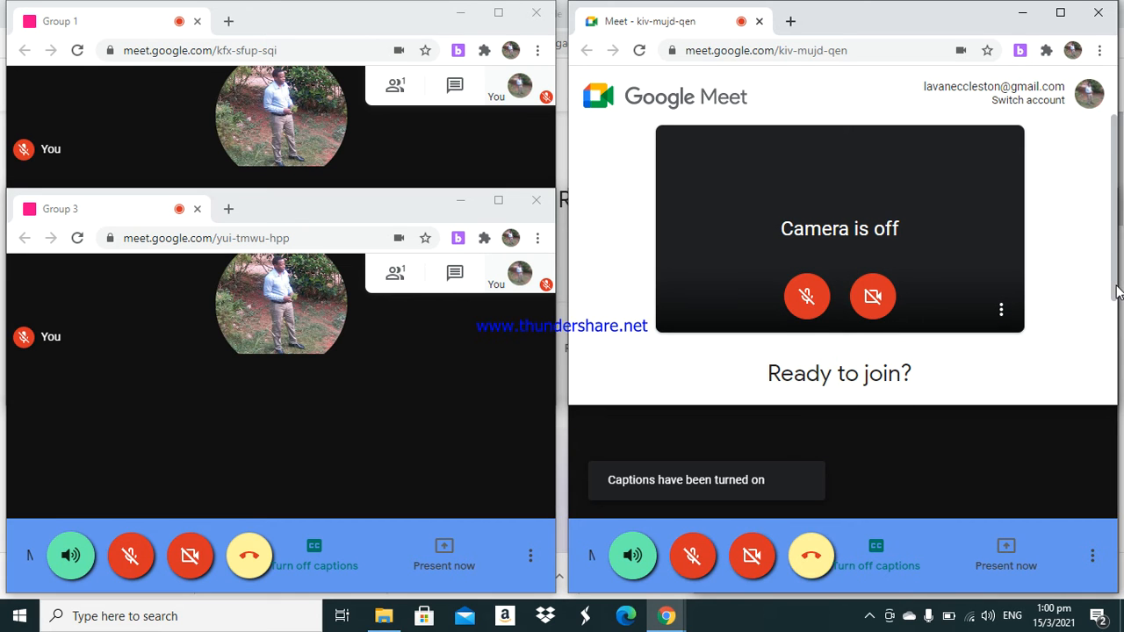
scroll(1111, 316, down, 2)
click(806, 311)
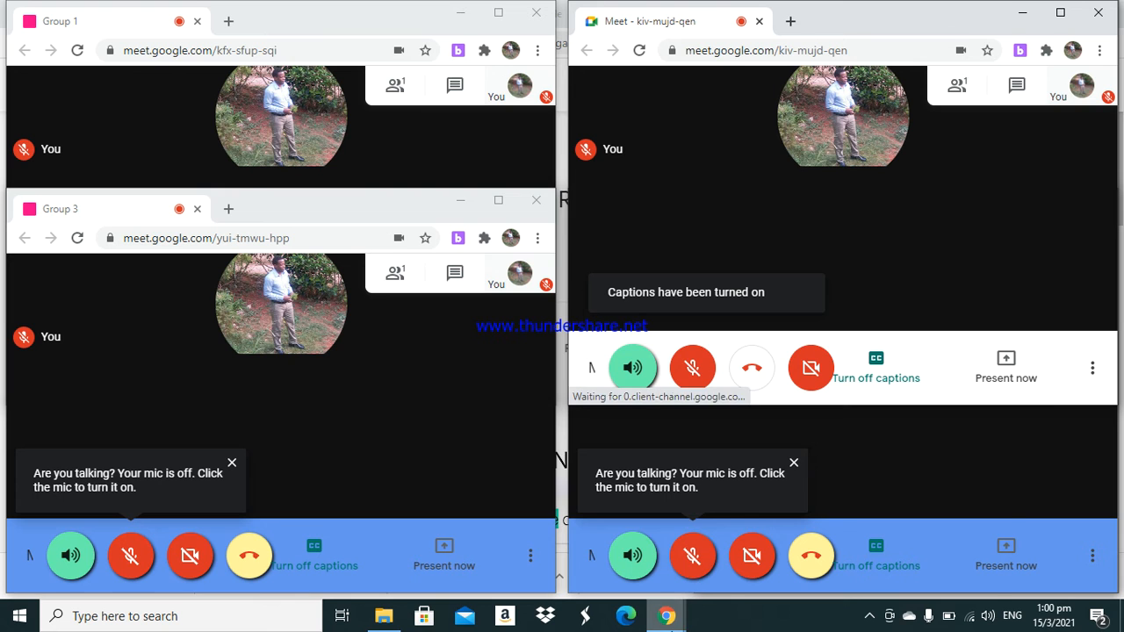
- Open the main room from the Breakout Rooms extension and join it with microphone and camera off
mouse_move(669, 616)
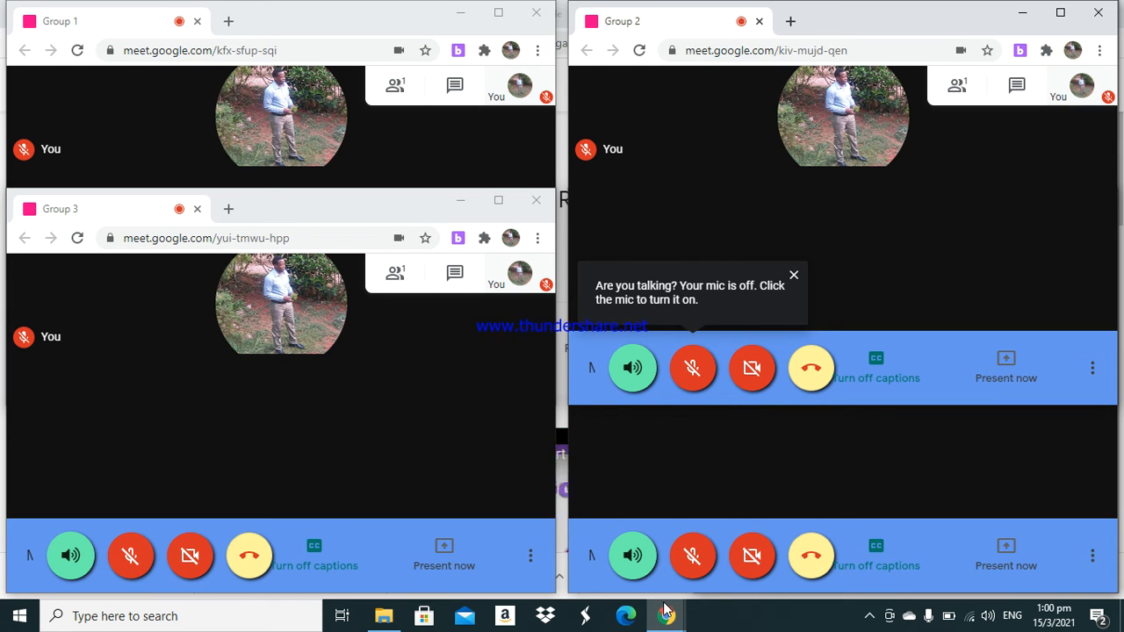
click(569, 553)
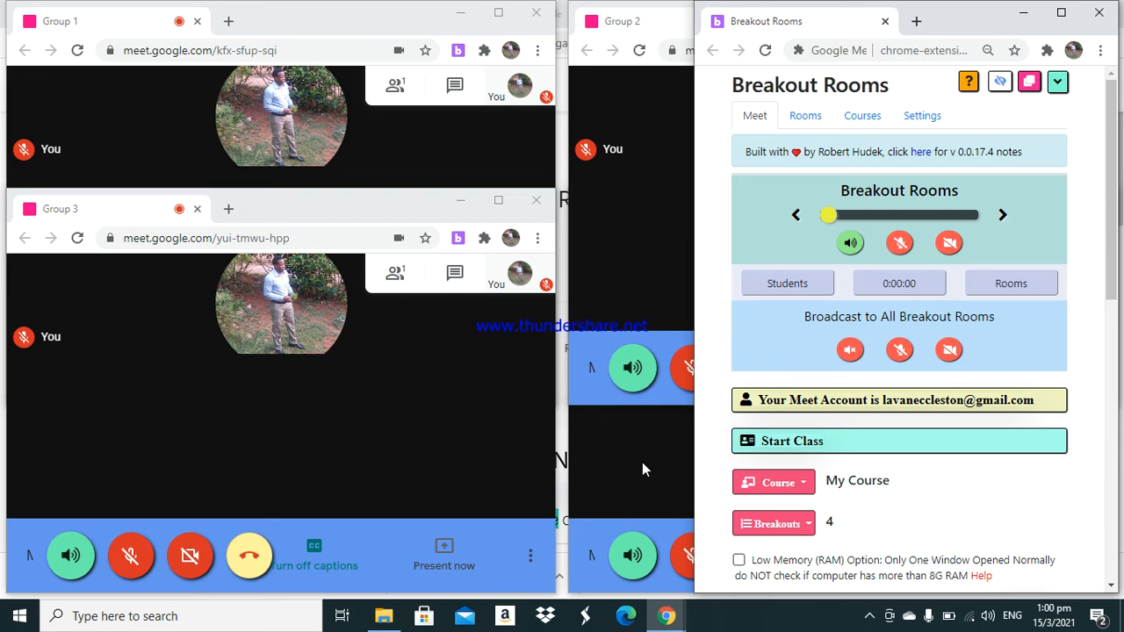
drag(1115, 270, 1109, 397)
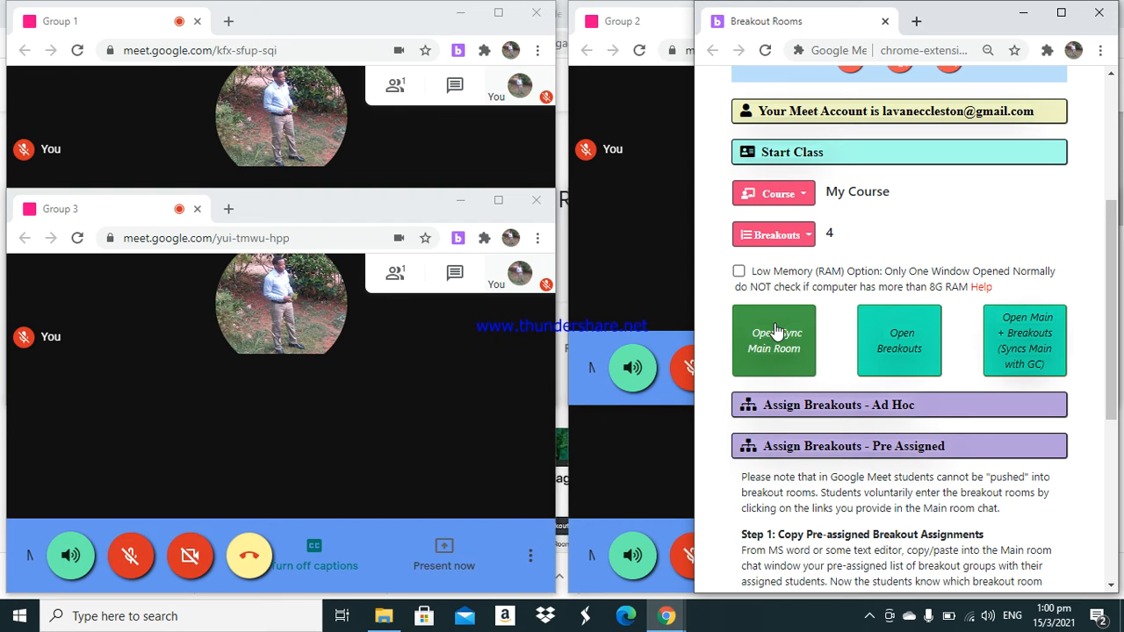
click(800, 348)
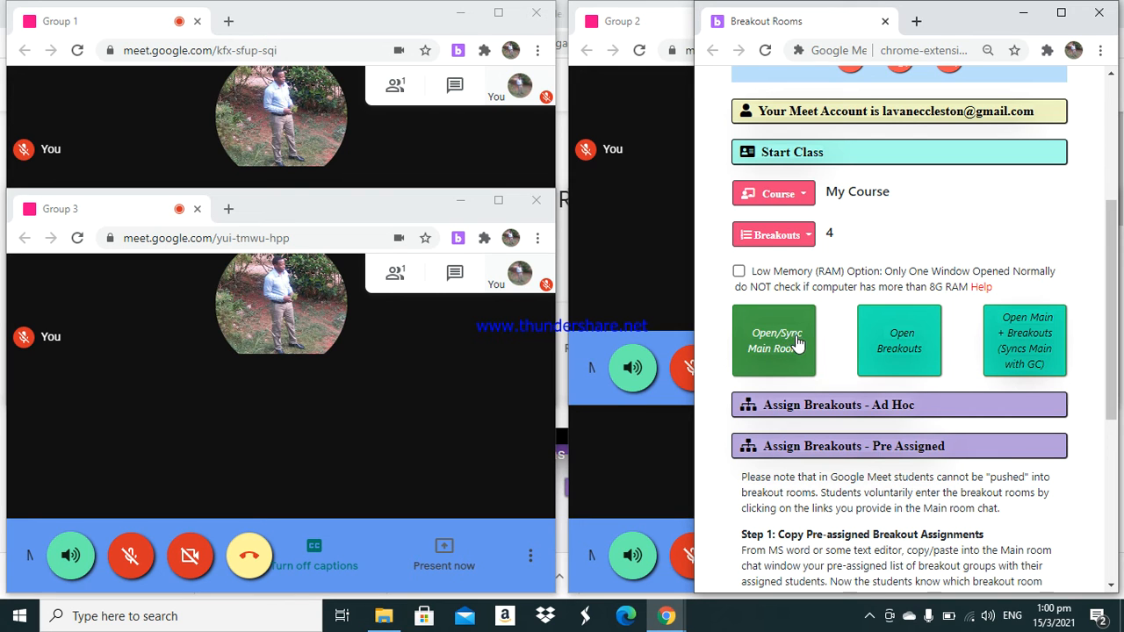
click(776, 360)
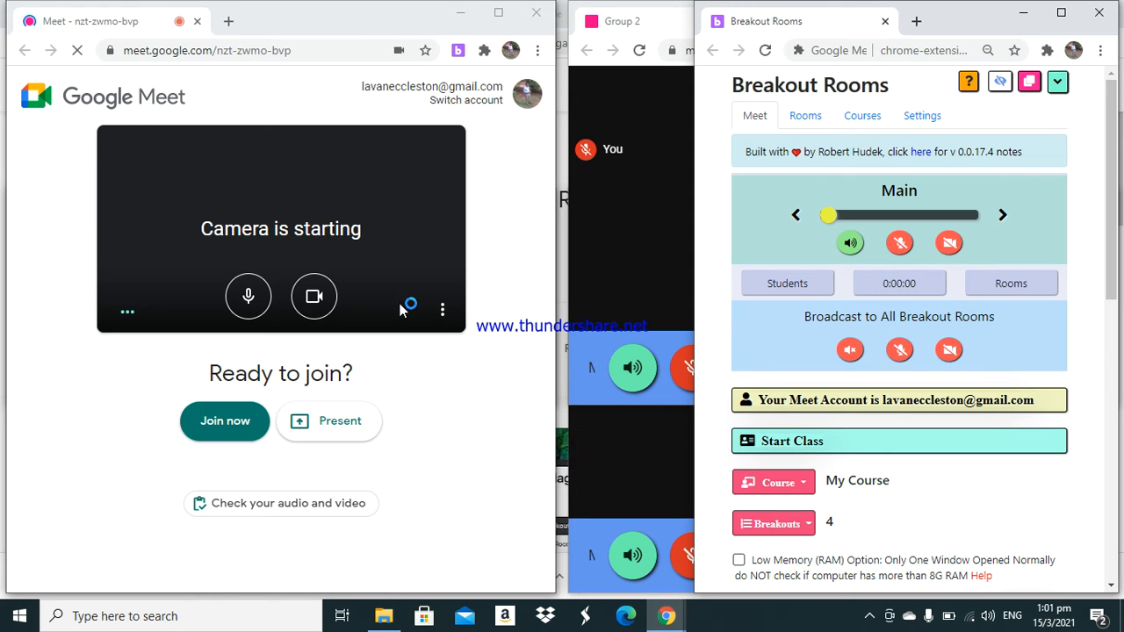
click(252, 298)
click(313, 296)
click(241, 471)
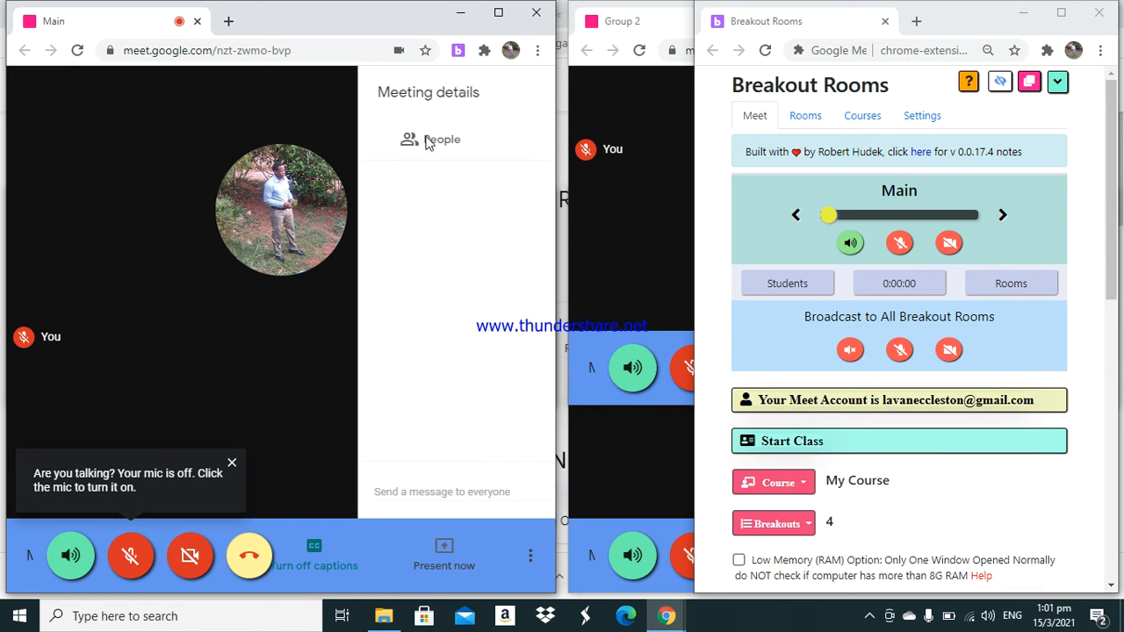
- Paste the Group 1 to Group 4 room links into the main room chat and send them
click(348, 506)
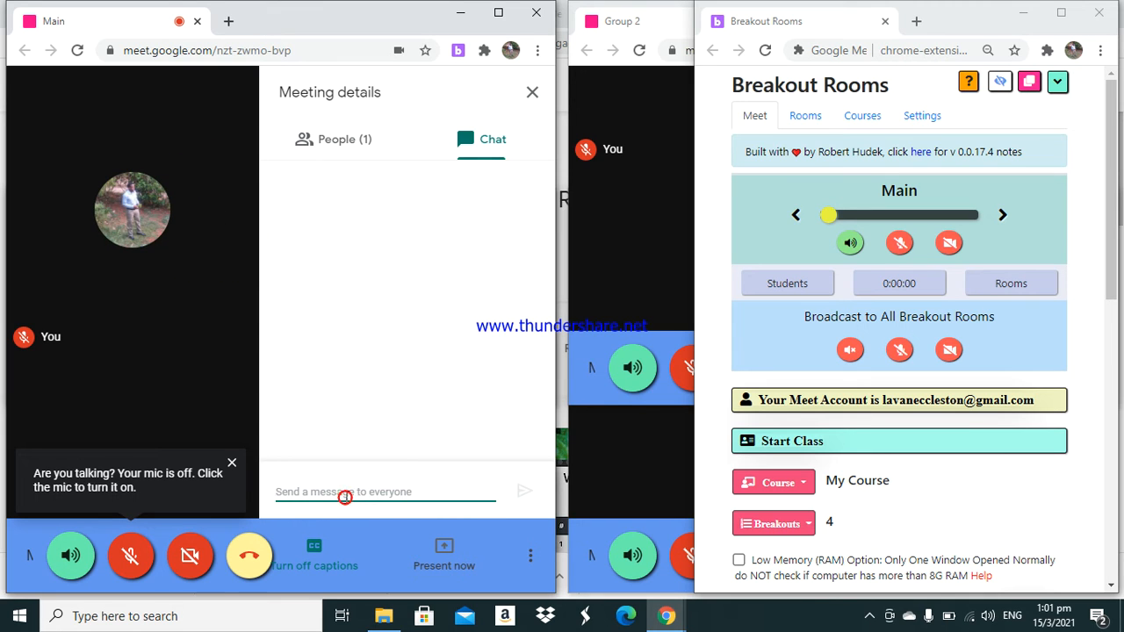
right_click(345, 493)
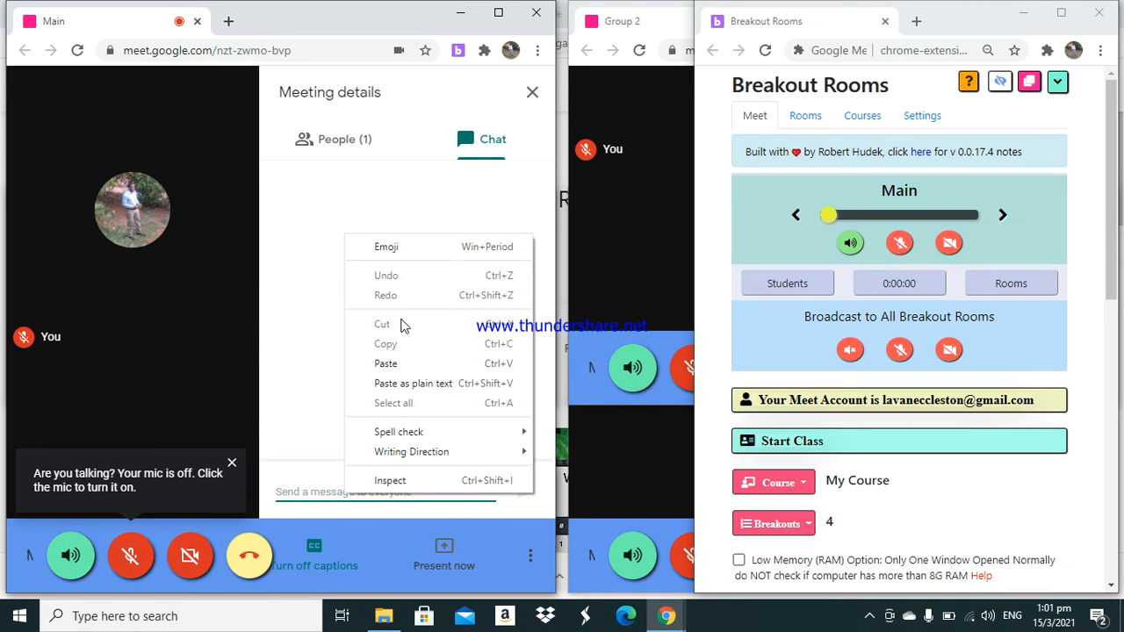
click(399, 363)
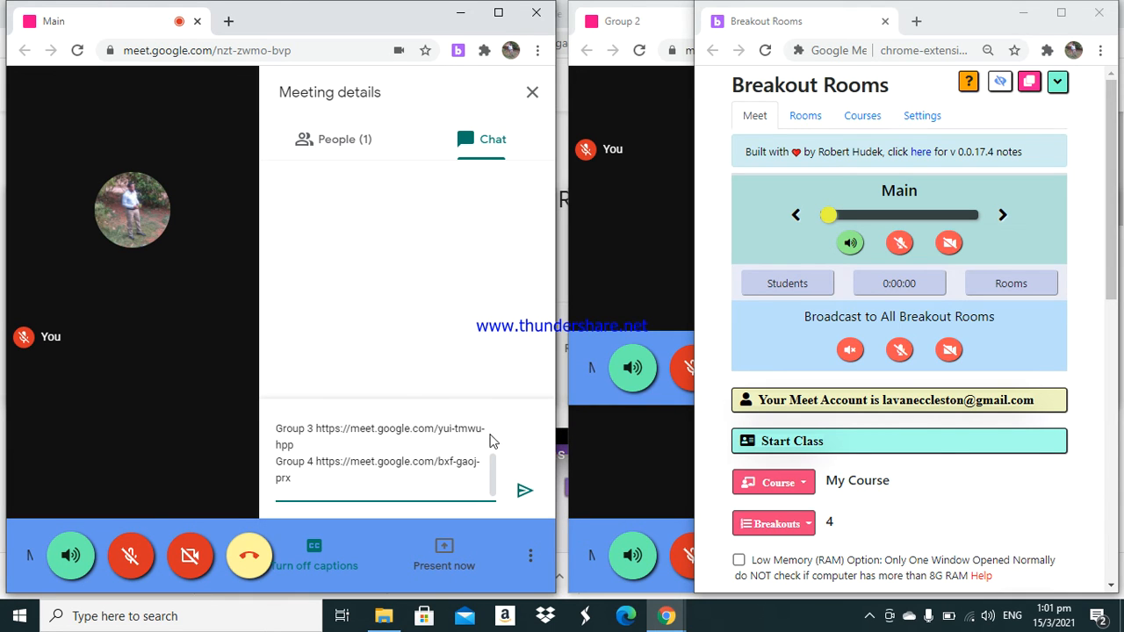
click(524, 490)
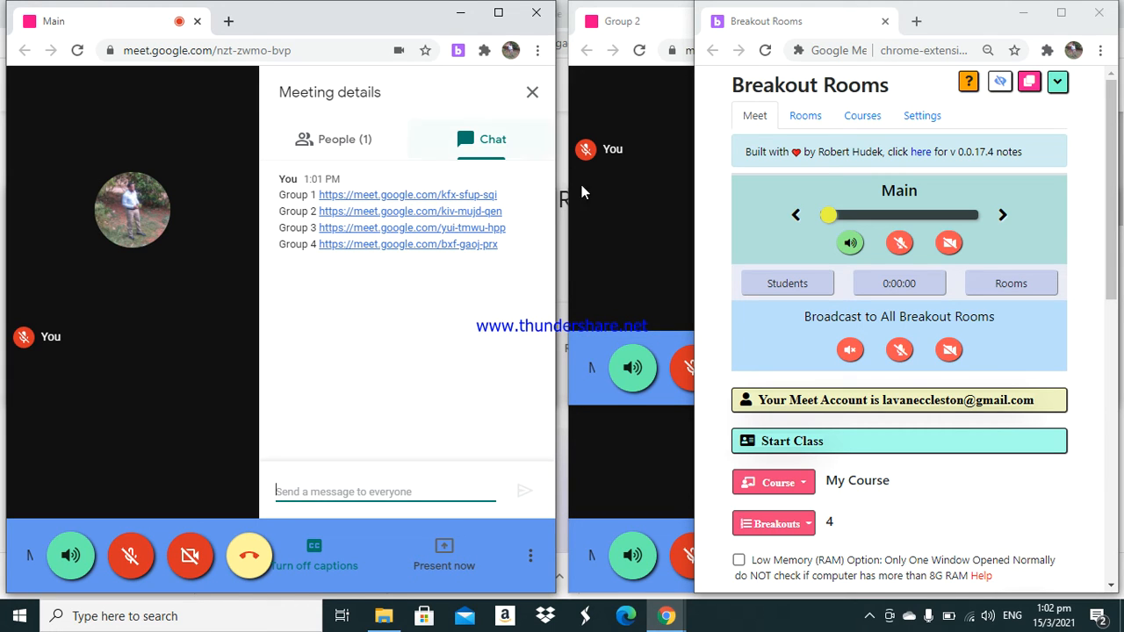
- Mute the speaker audio in the Group 4 room and switch Group 3's speaker off and back on
click(612, 271)
click(460, 14)
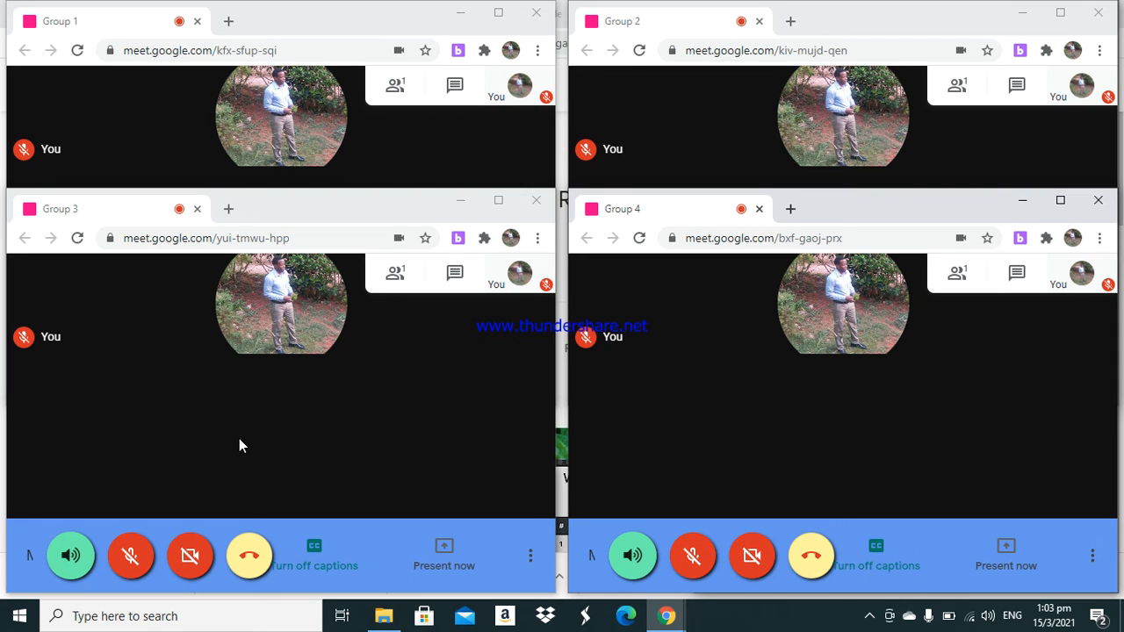
click(71, 556)
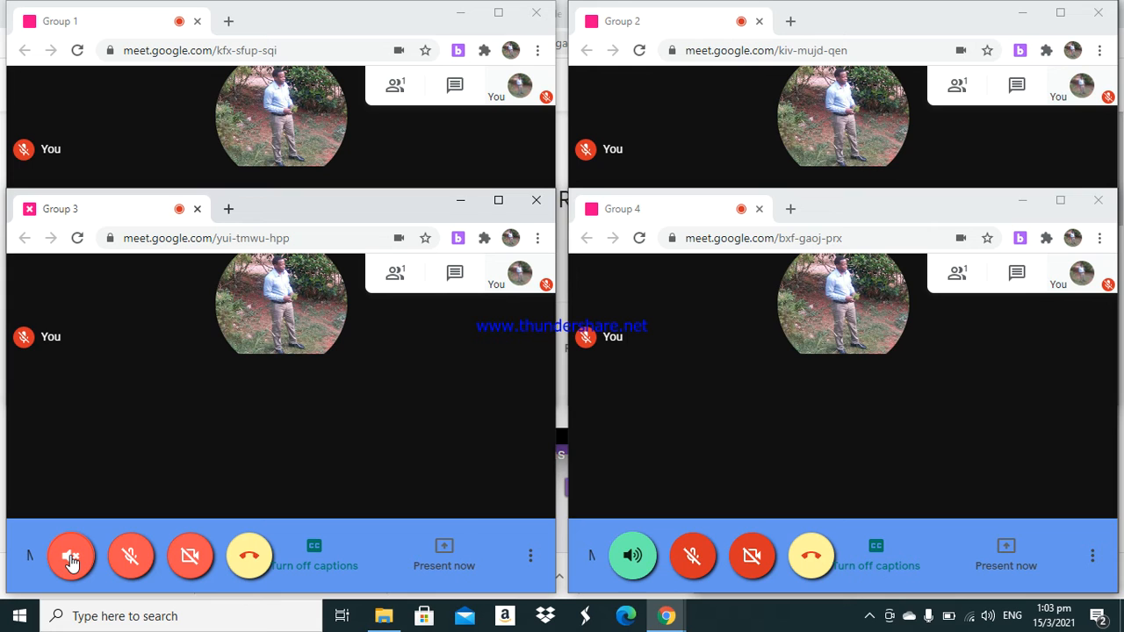
click(639, 558)
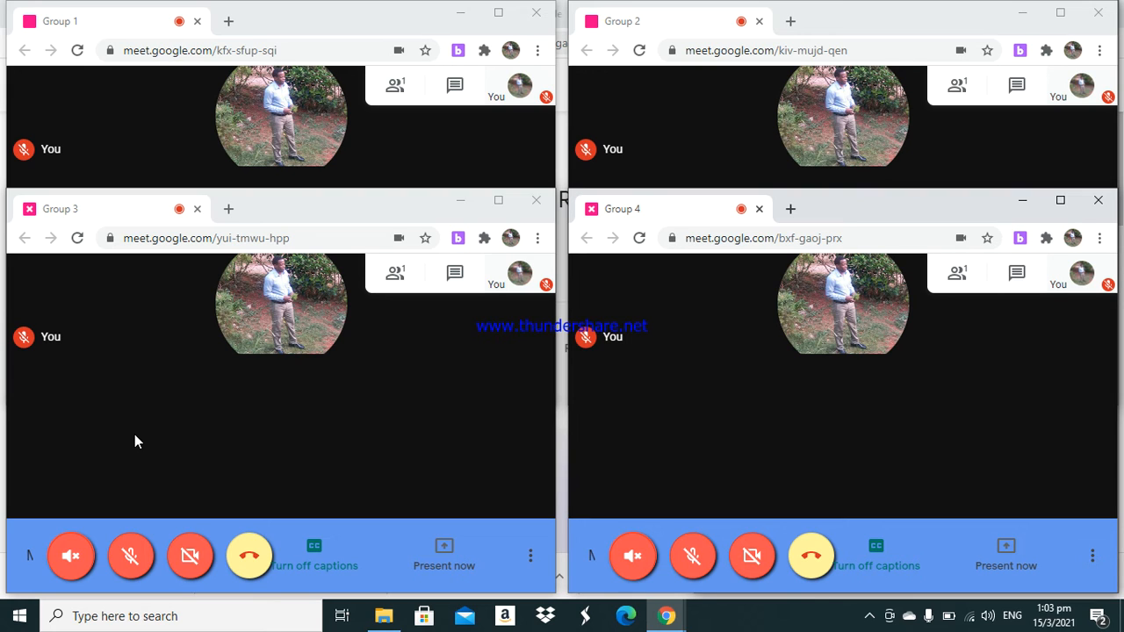
click(72, 555)
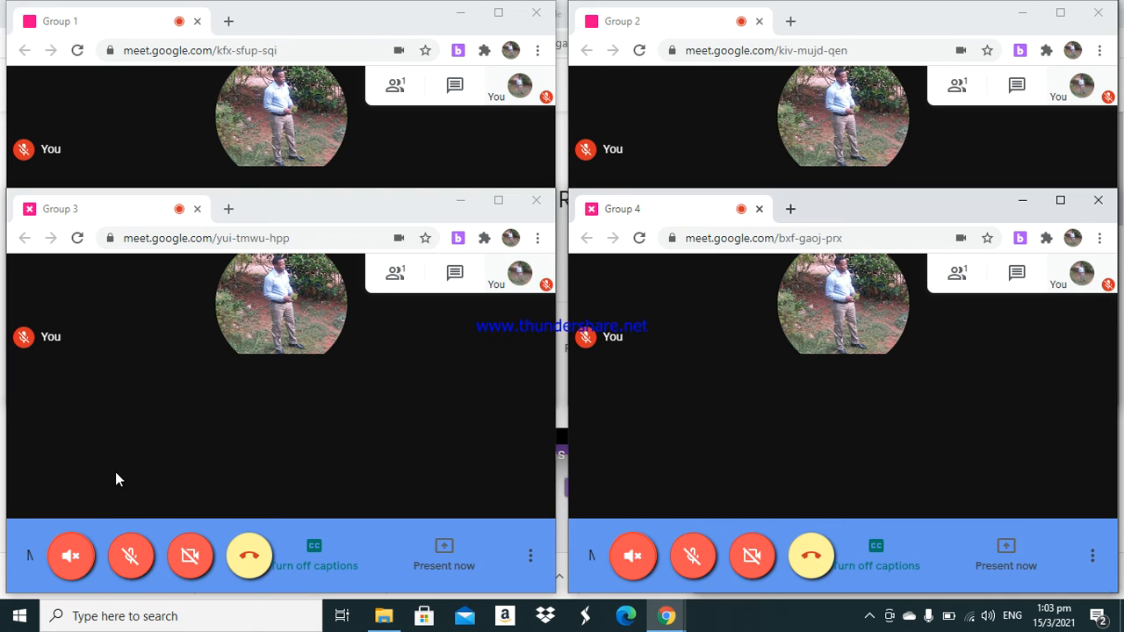
click(71, 560)
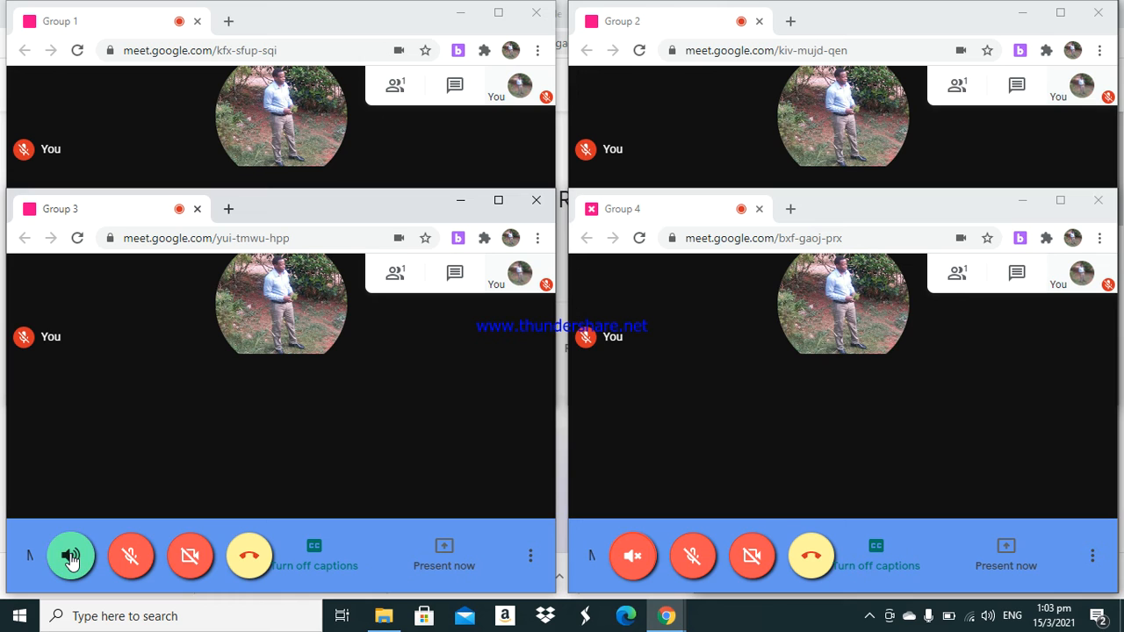
- Turn on the microphone and camera in the Group 3 room and turn off its captions
click(130, 562)
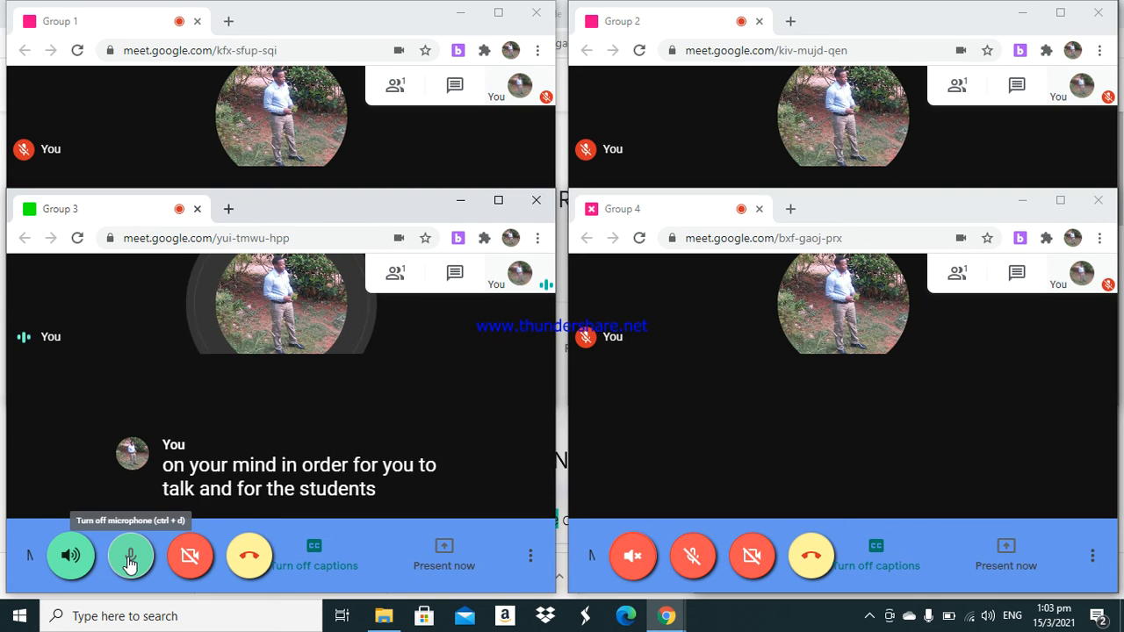
click(185, 562)
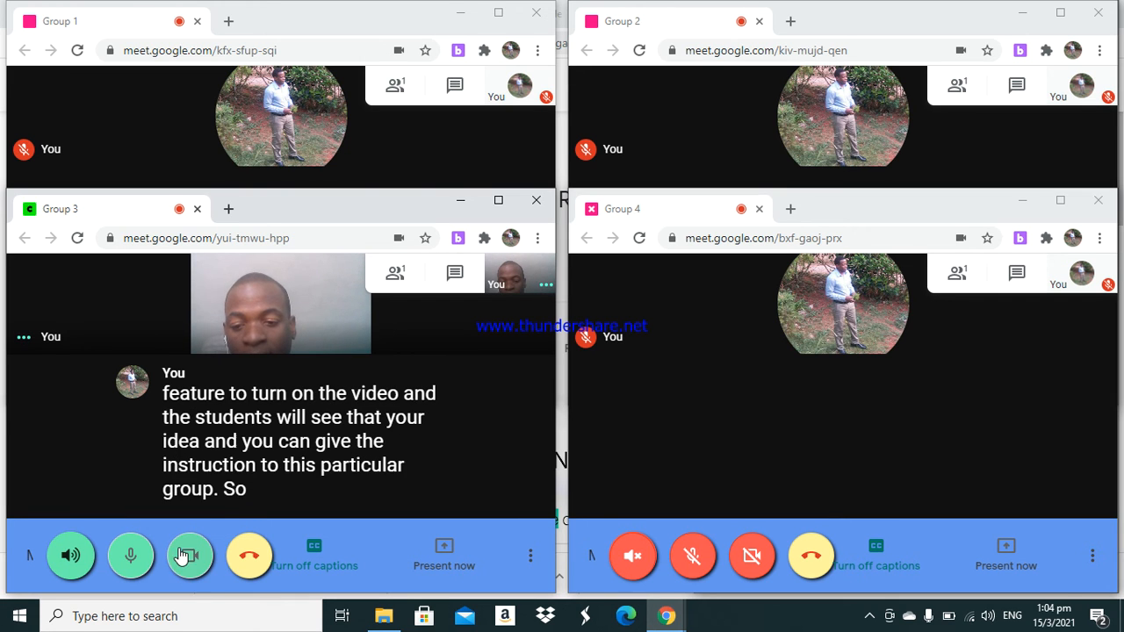
click(318, 553)
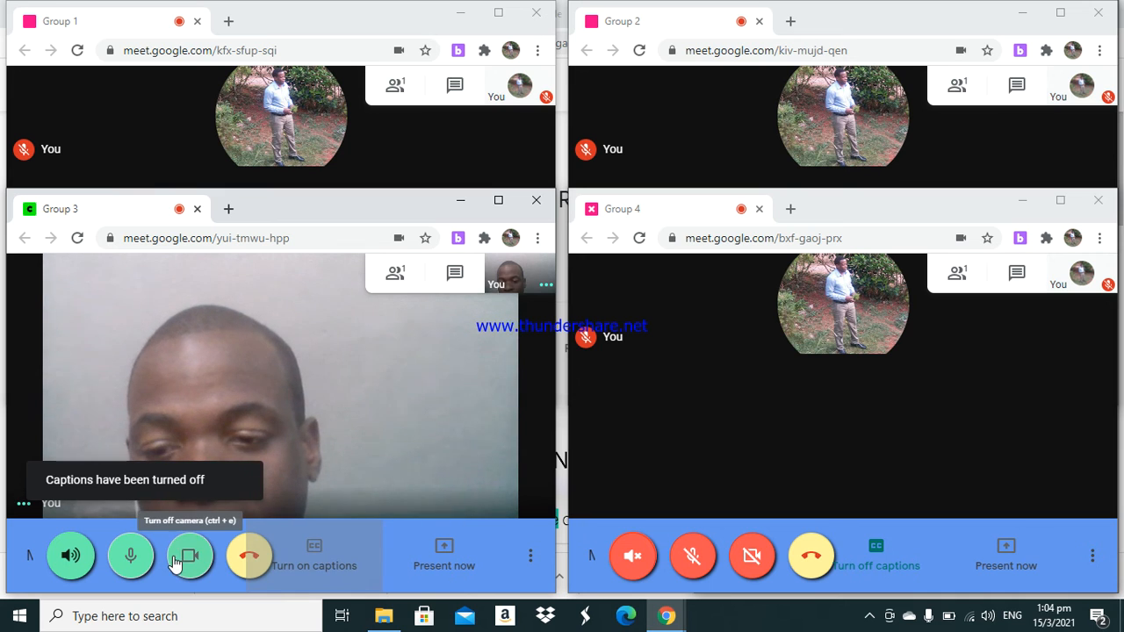
- Turn off the camera, microphone and speaker in the Group 3 room
click(178, 560)
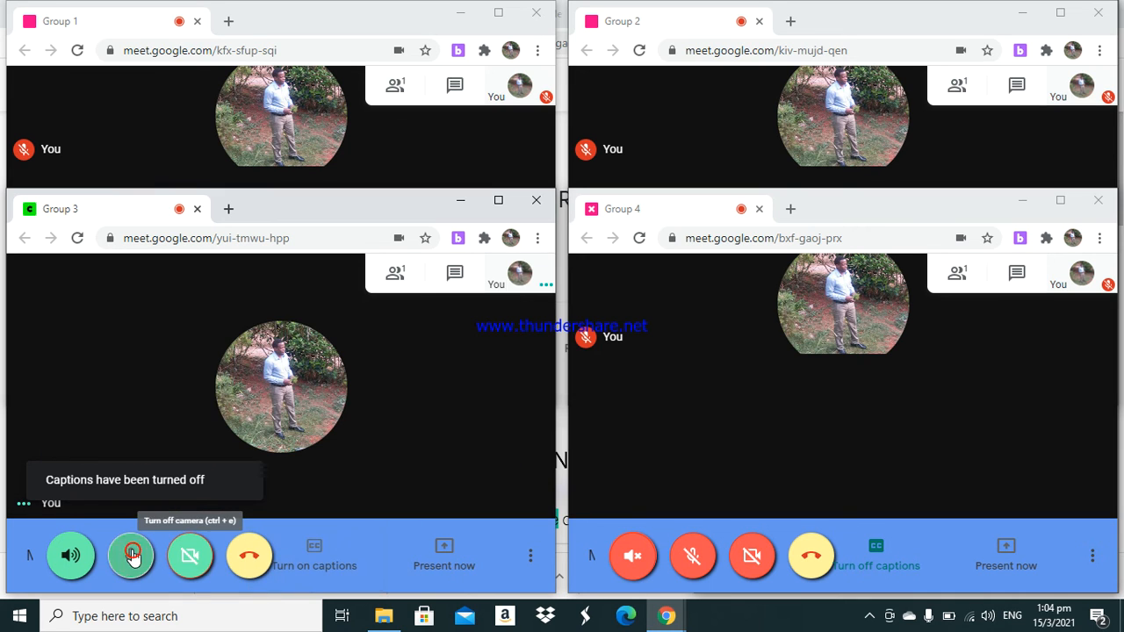
click(131, 555)
click(70, 554)
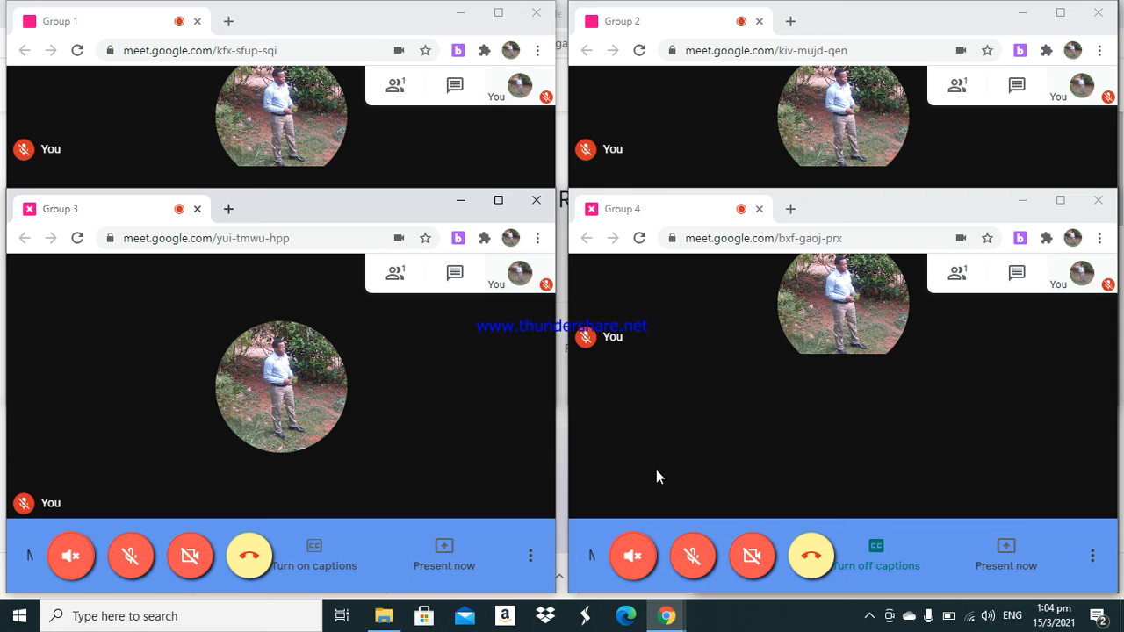
- Turn on the speaker and microphone in the Group 4 room
click(635, 555)
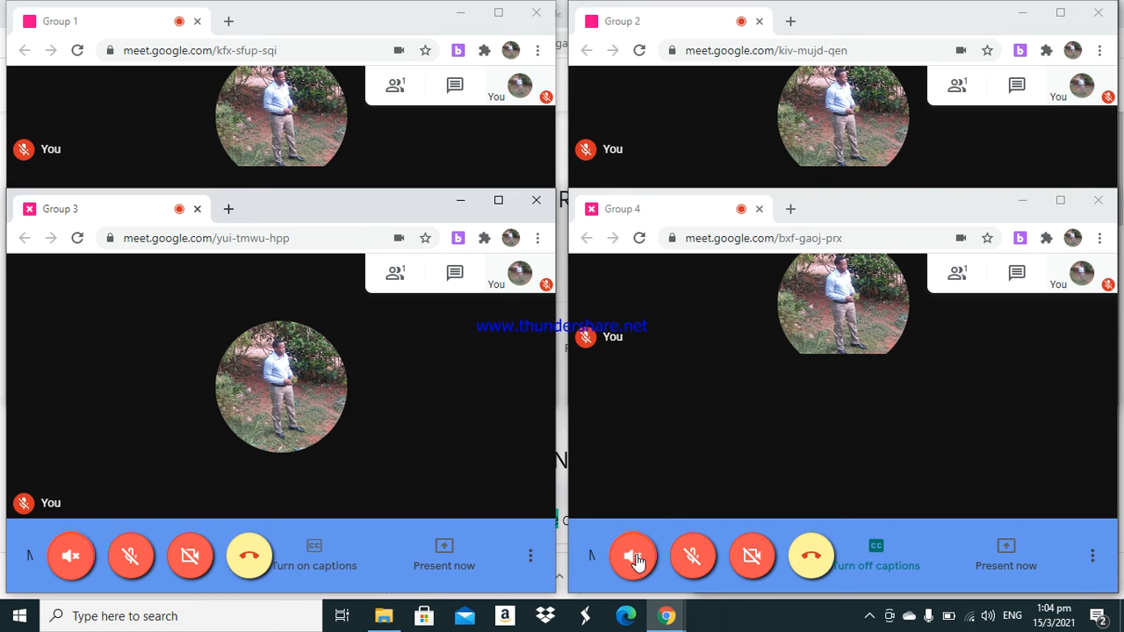
click(638, 564)
click(637, 567)
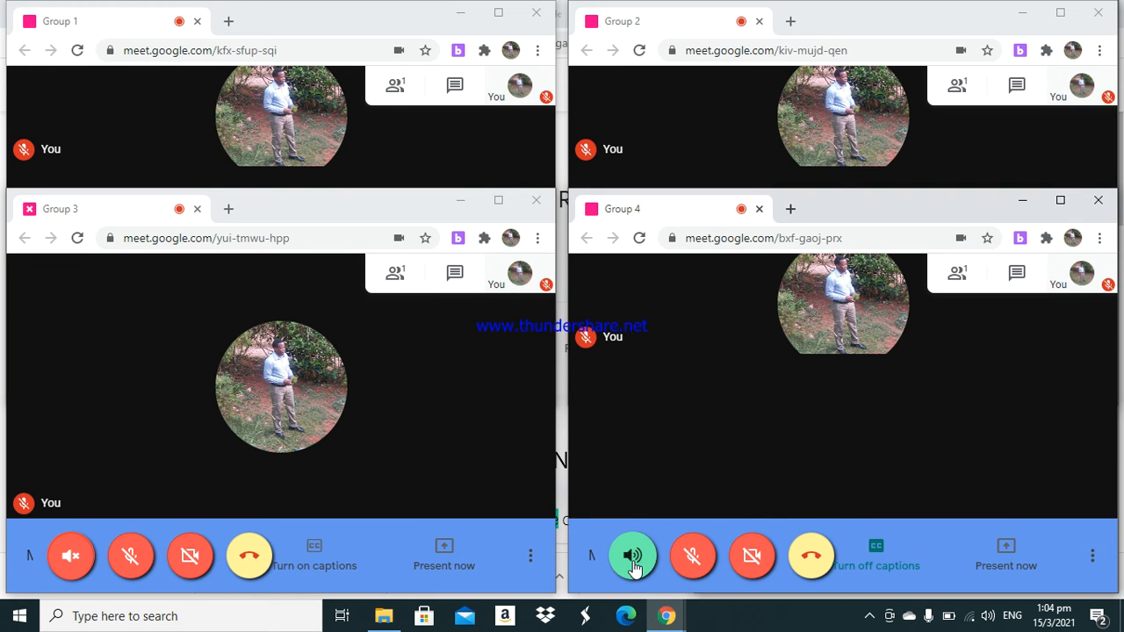
click(692, 562)
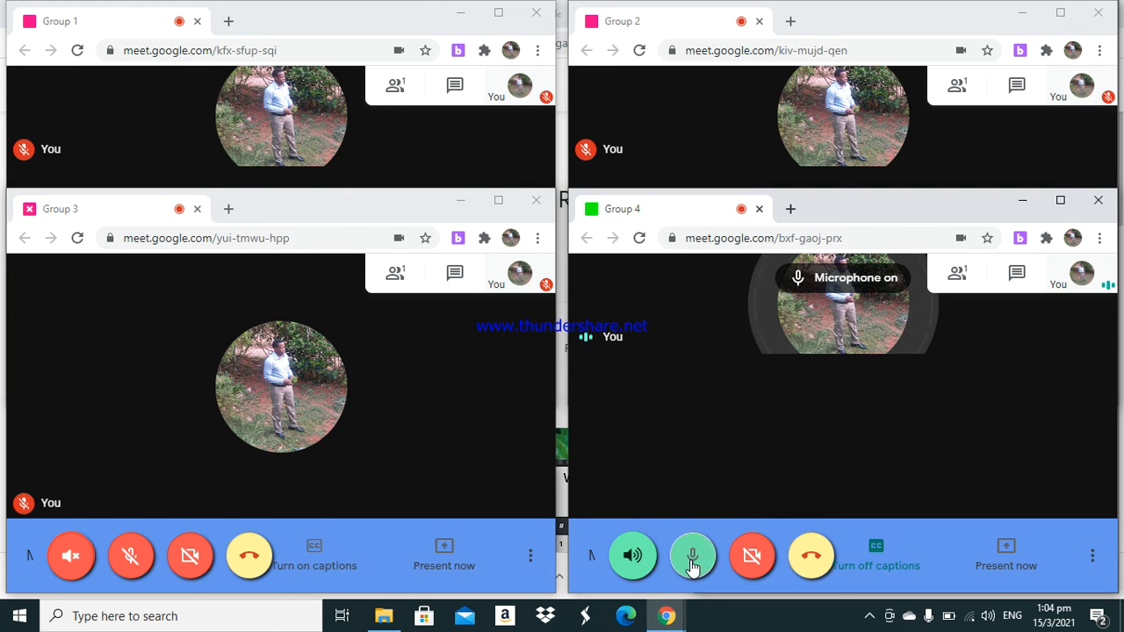
- Turn off captions in the Group 4 room, then switch its microphone and speaker off
click(887, 562)
right_click(887, 559)
click(869, 570)
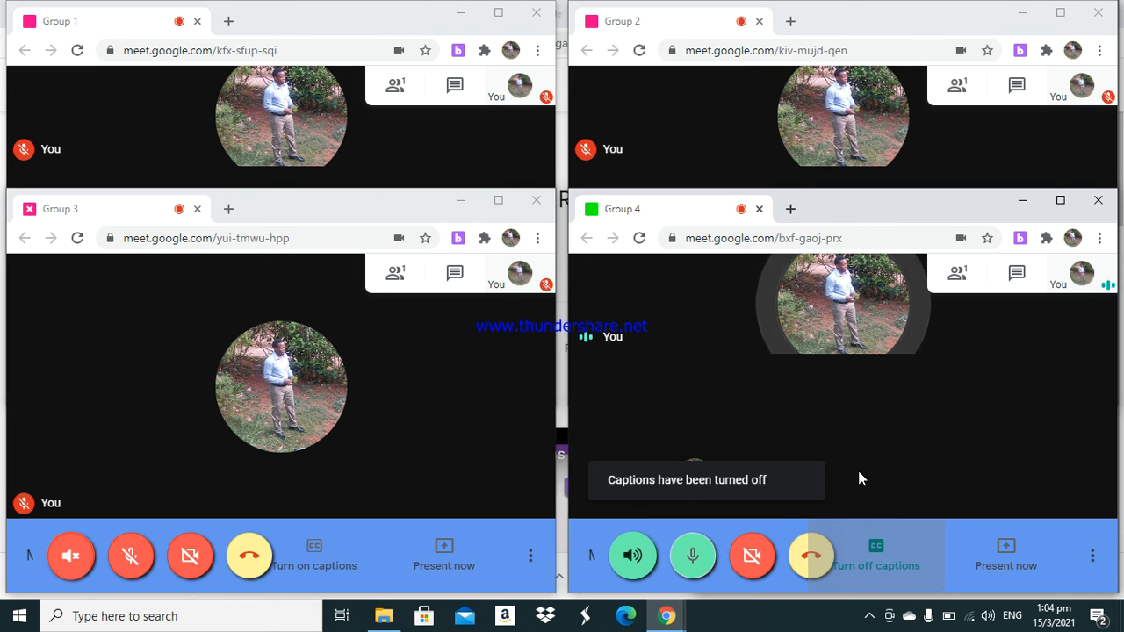
click(878, 548)
click(878, 548)
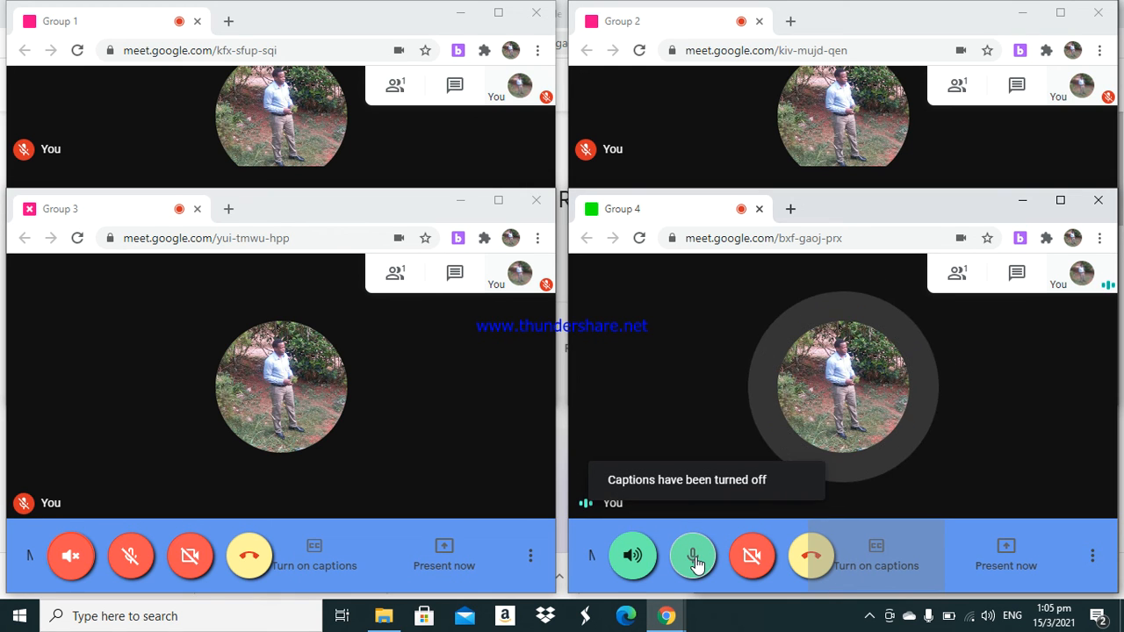
click(694, 560)
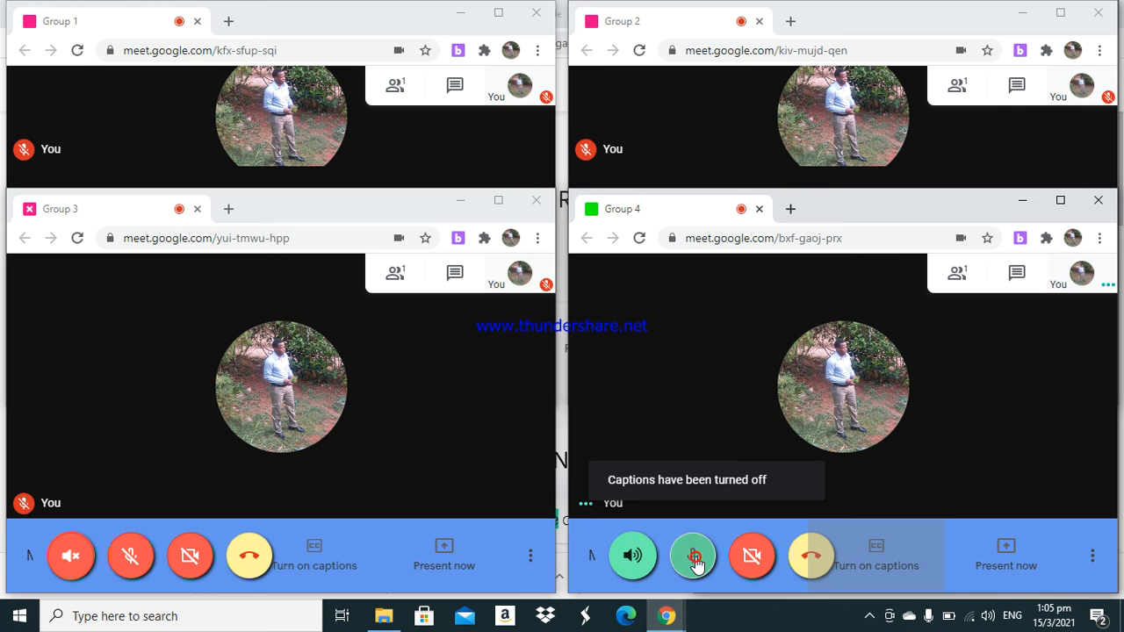
click(639, 556)
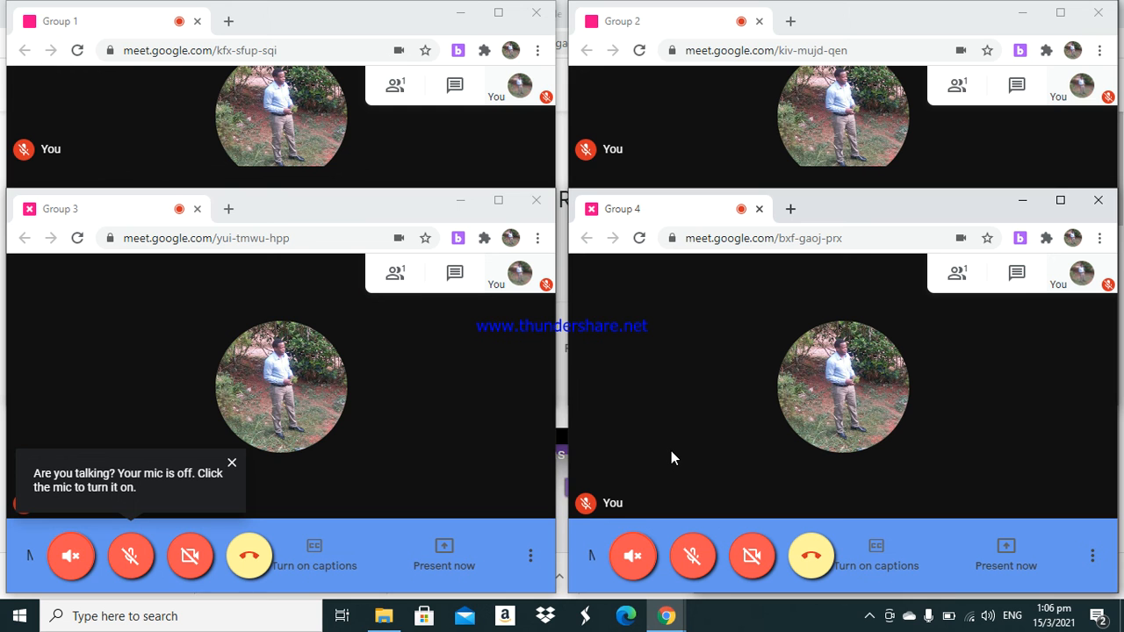
- Bring up the Breakout Rooms extension and toggle the broadcast-to-all-rooms speaker and microphone on and back off
click(672, 608)
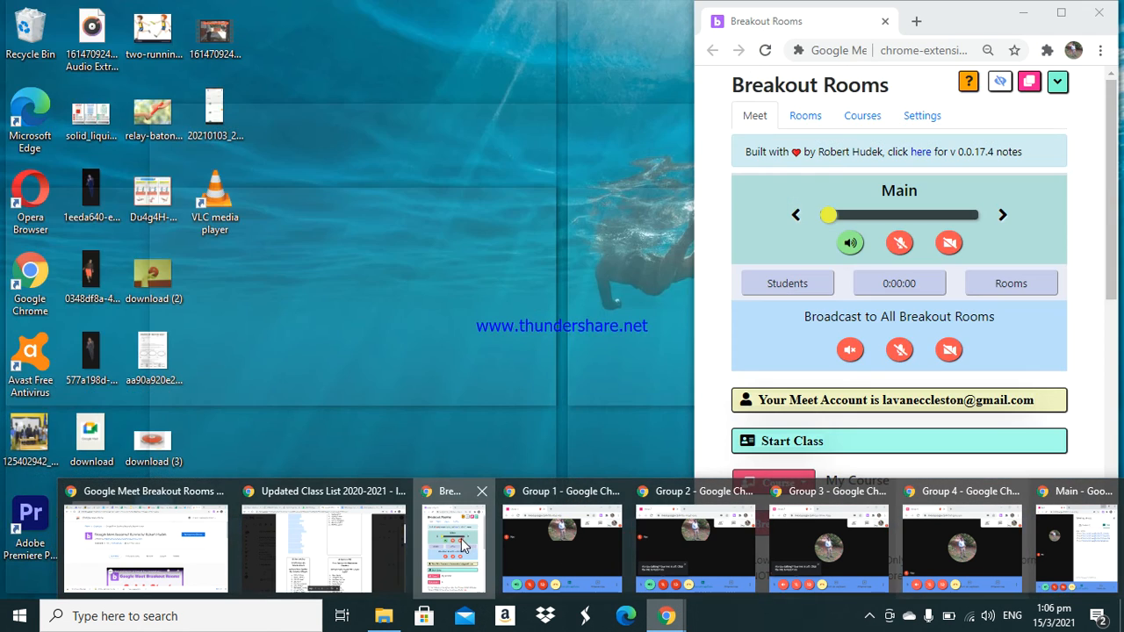
click(453, 549)
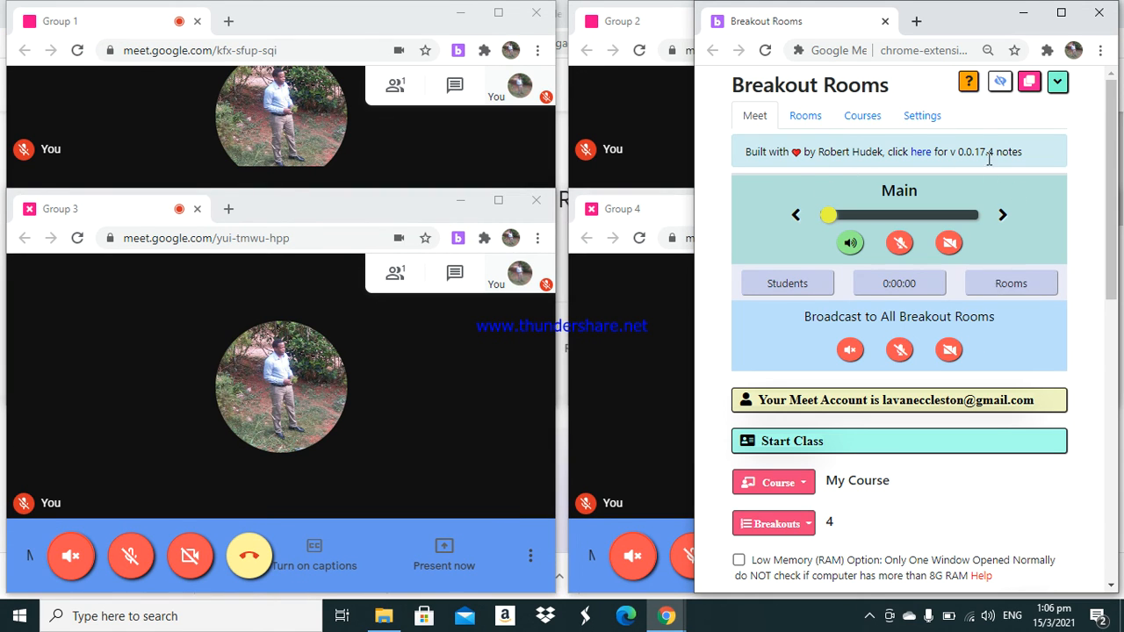
click(851, 351)
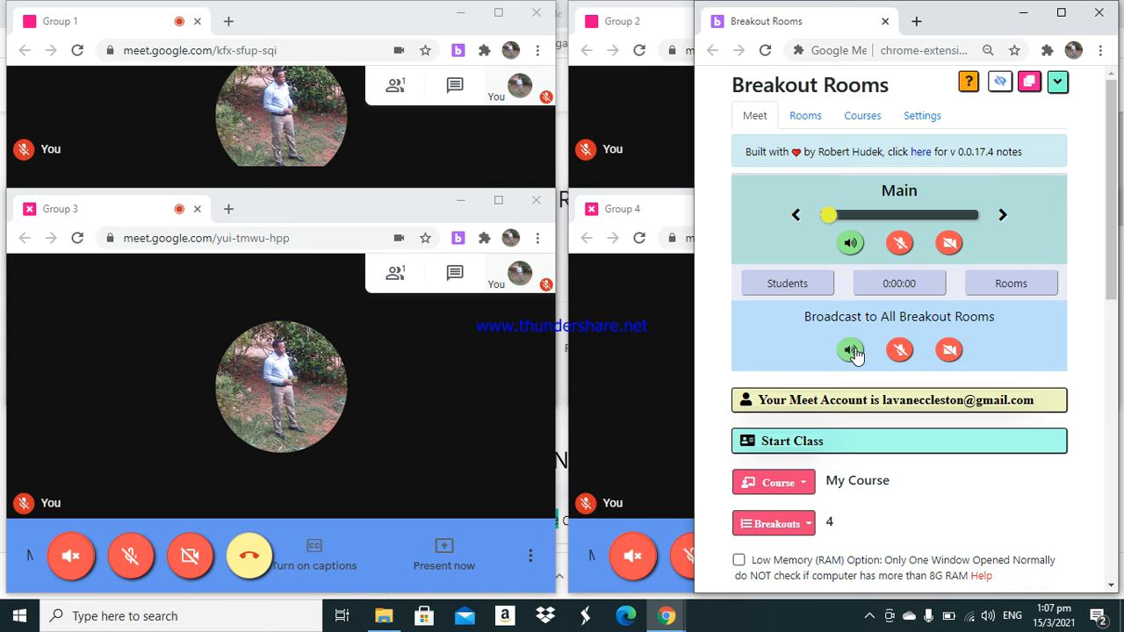
click(910, 352)
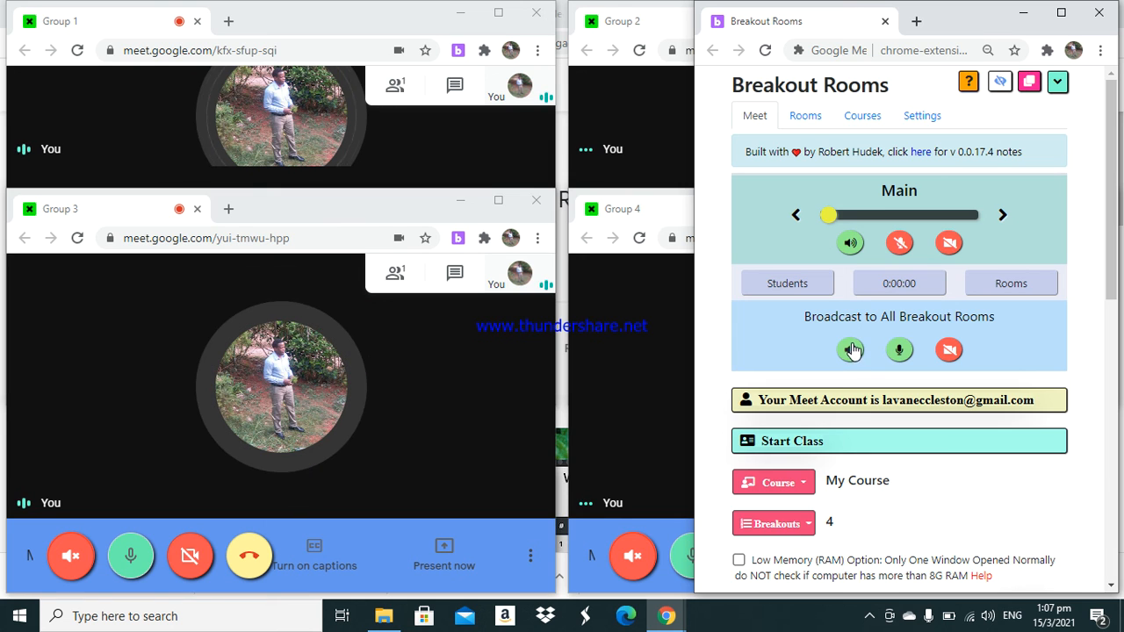
click(853, 355)
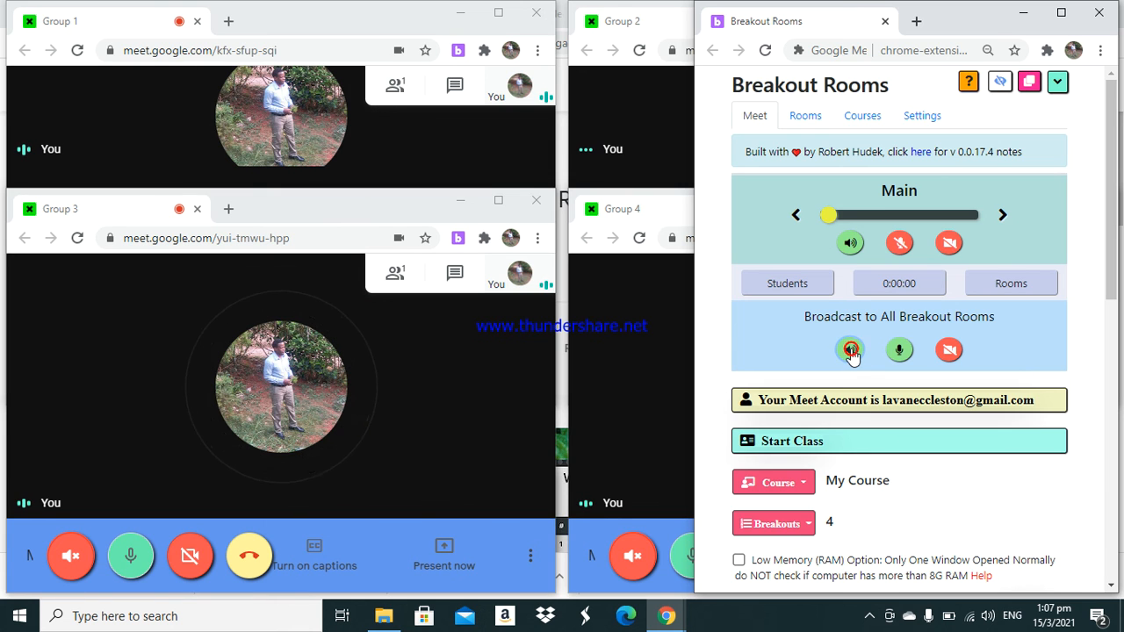
click(895, 350)
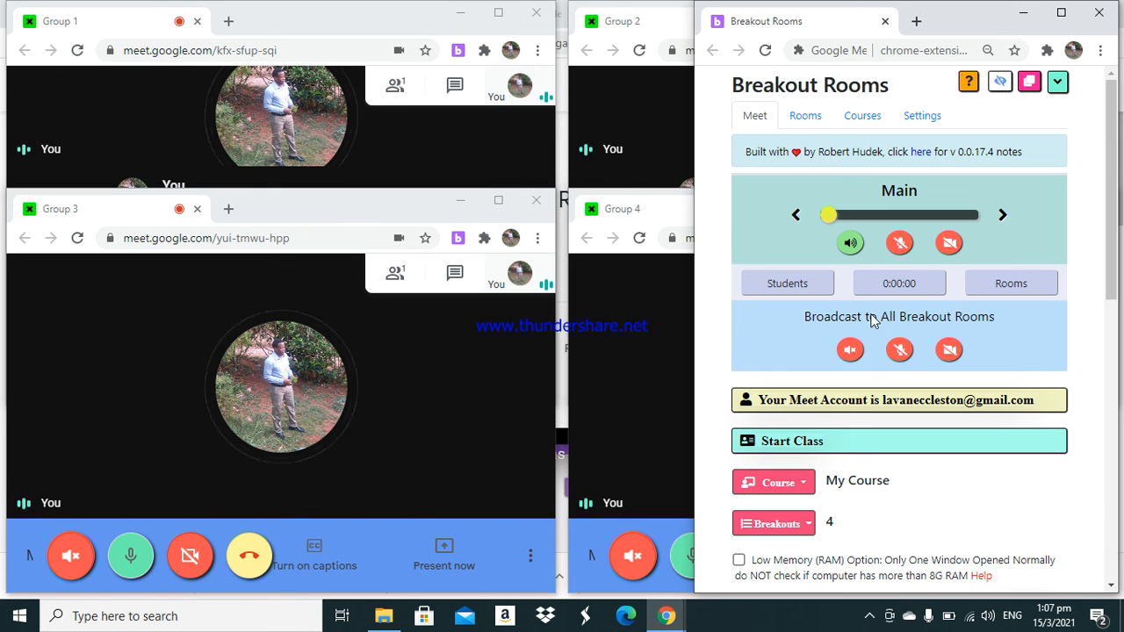
- Open the student status report, maximize it, and close it
click(817, 286)
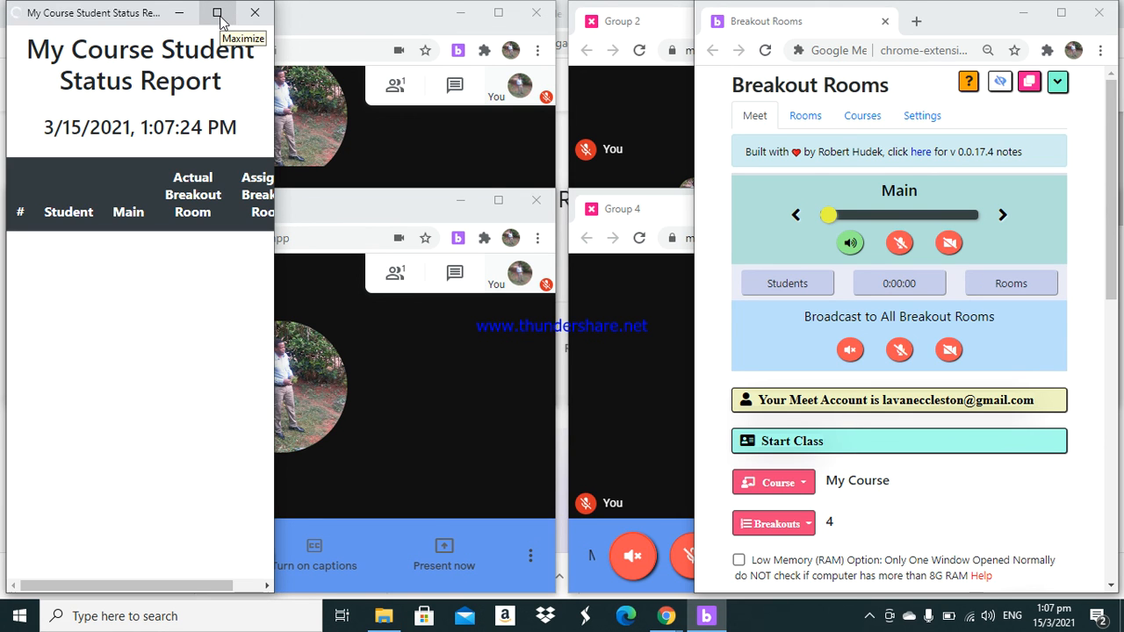
click(219, 14)
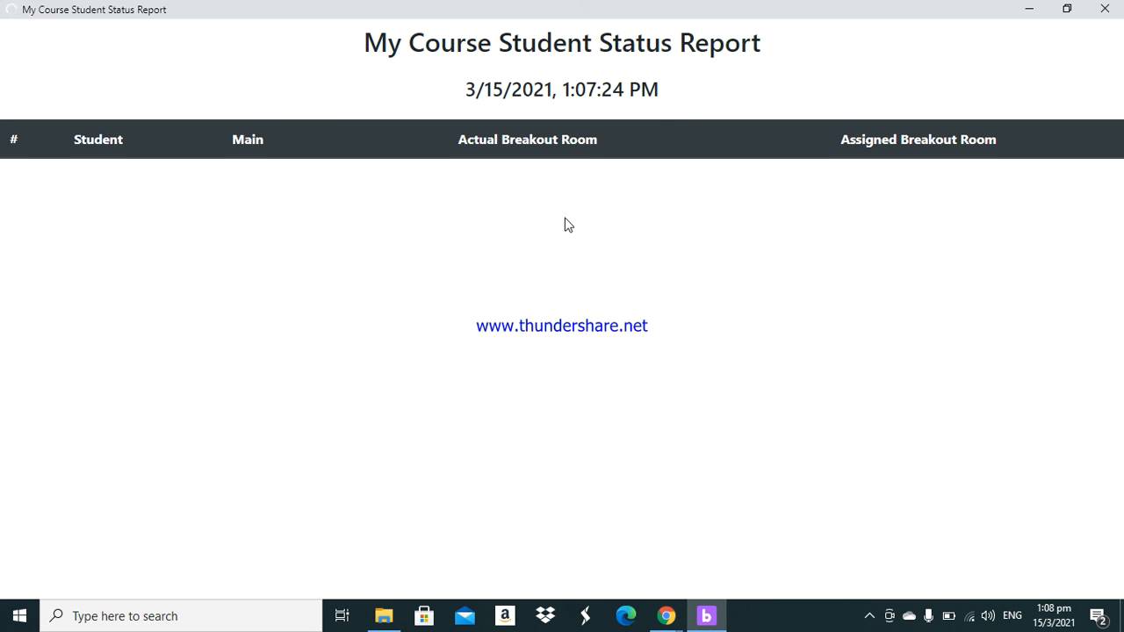
click(1104, 9)
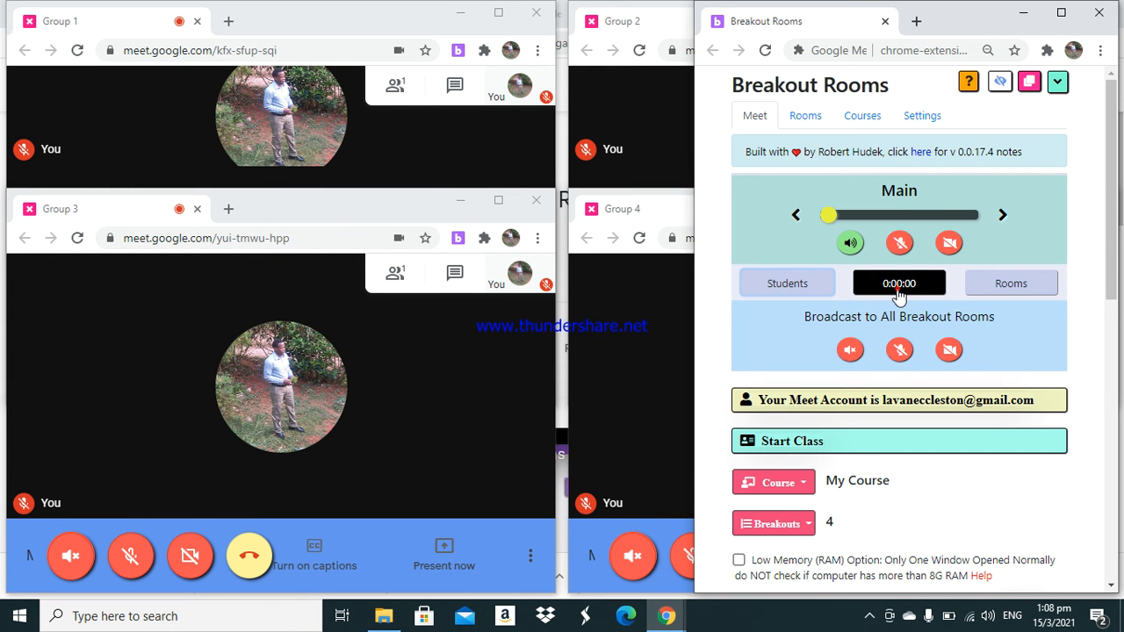
- Set a breakout timer of 10 minutes and start it
click(899, 284)
click(840, 210)
click(918, 210)
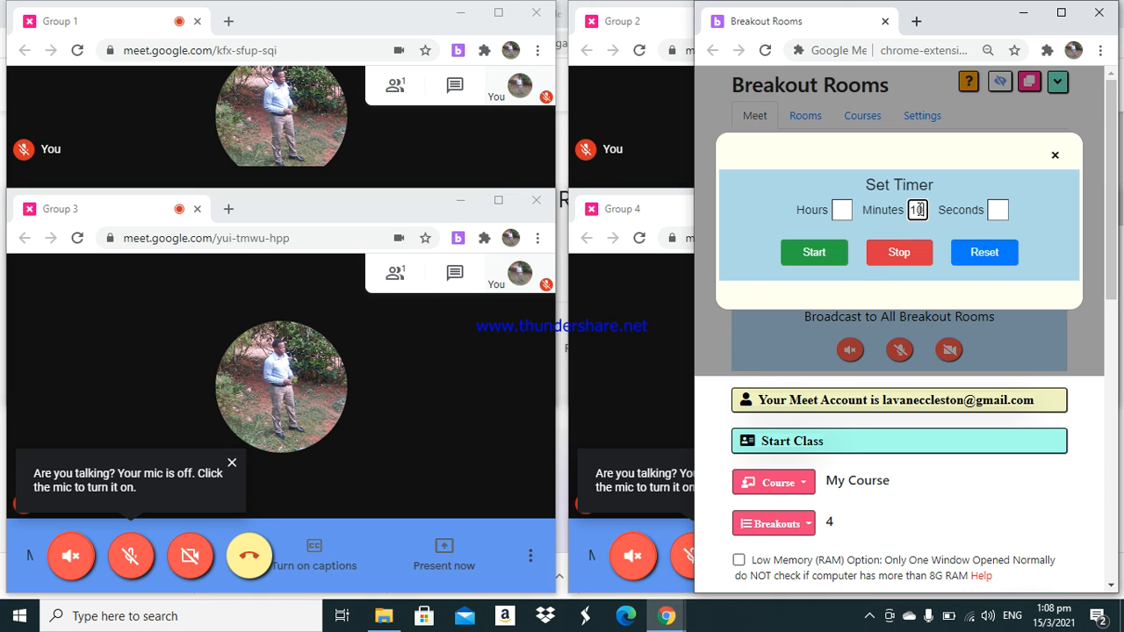
click(814, 253)
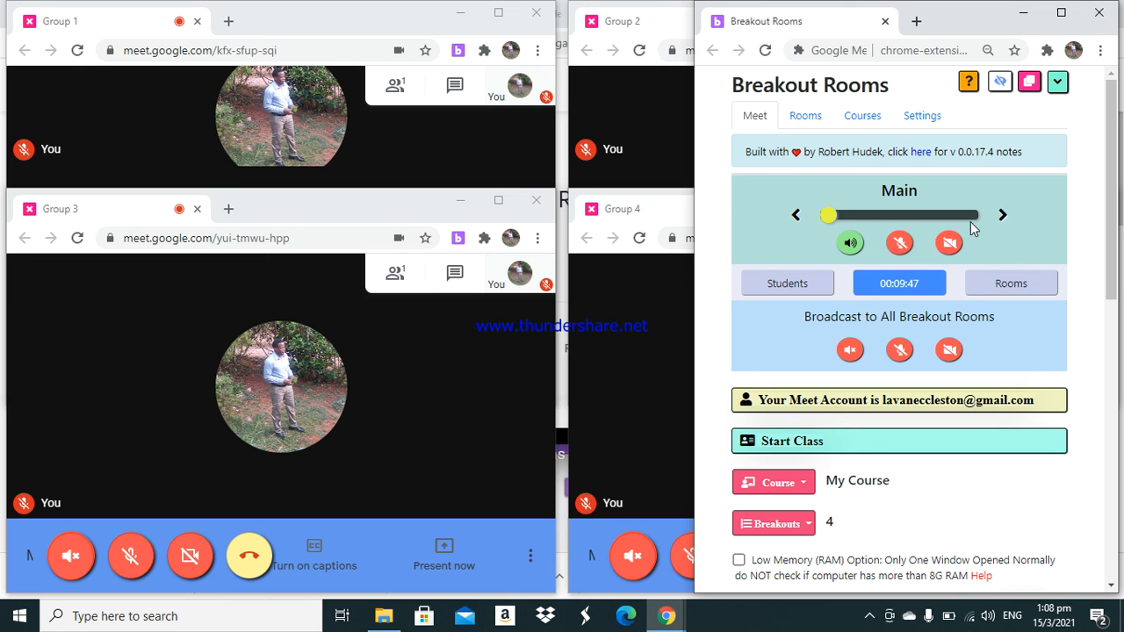
- Select the Main room in the extension, turn its speaker and microphone on, and turn off captions there
click(1001, 214)
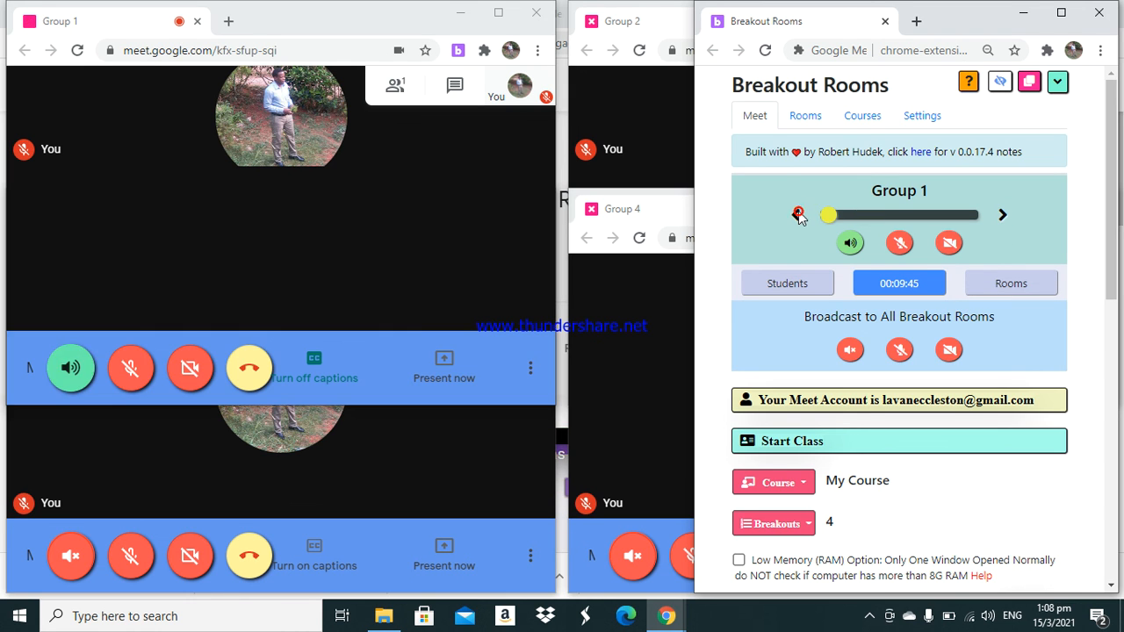
click(797, 215)
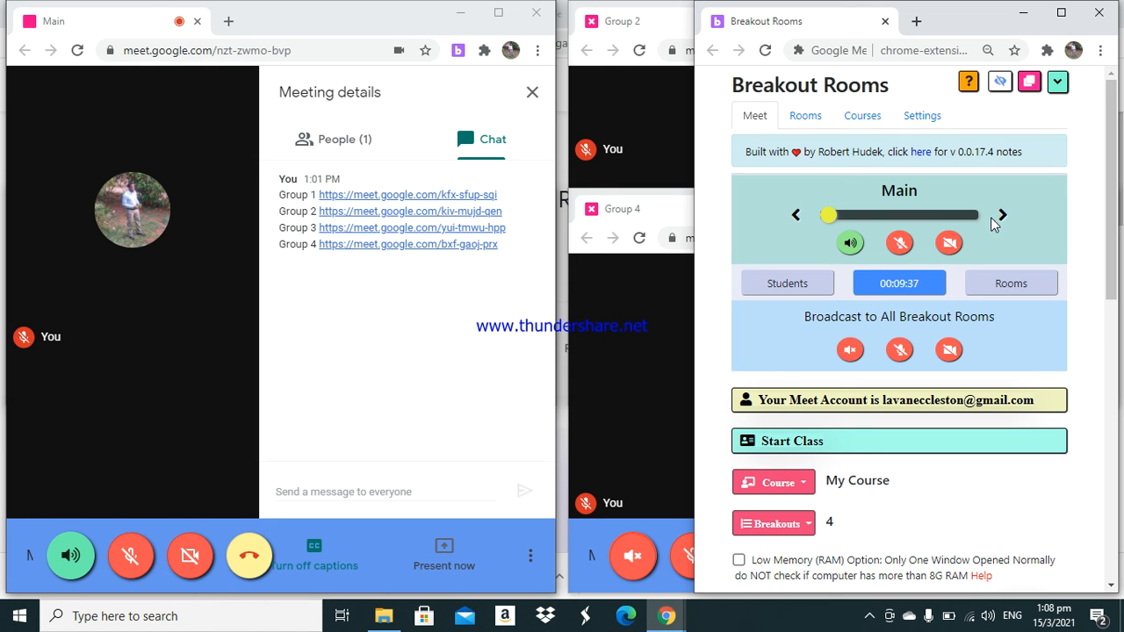
click(848, 246)
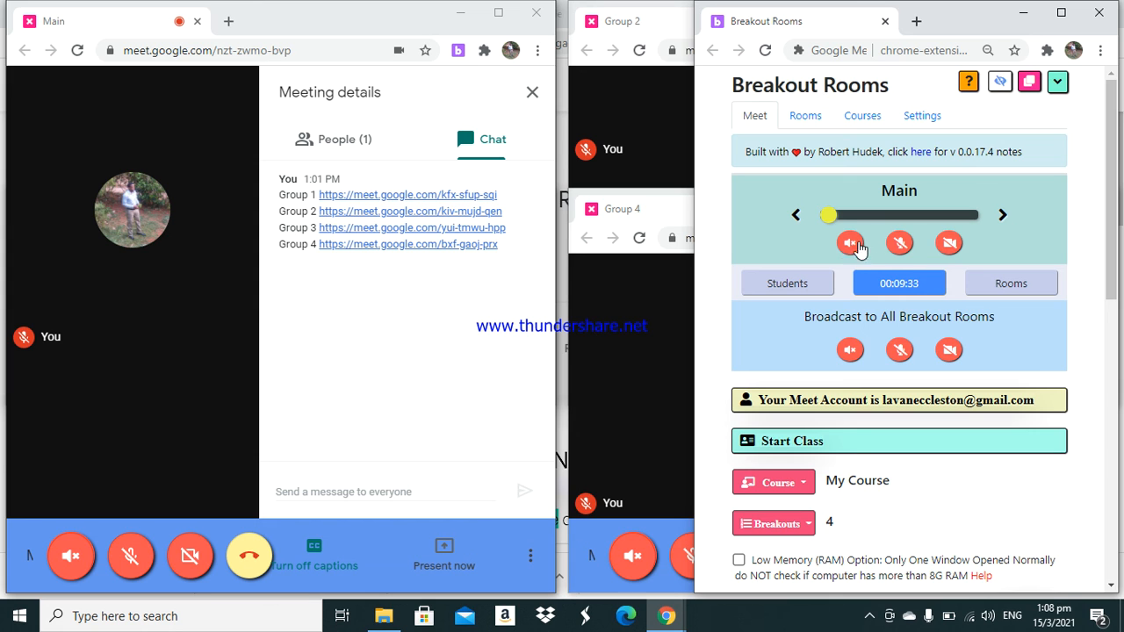
click(902, 246)
click(849, 244)
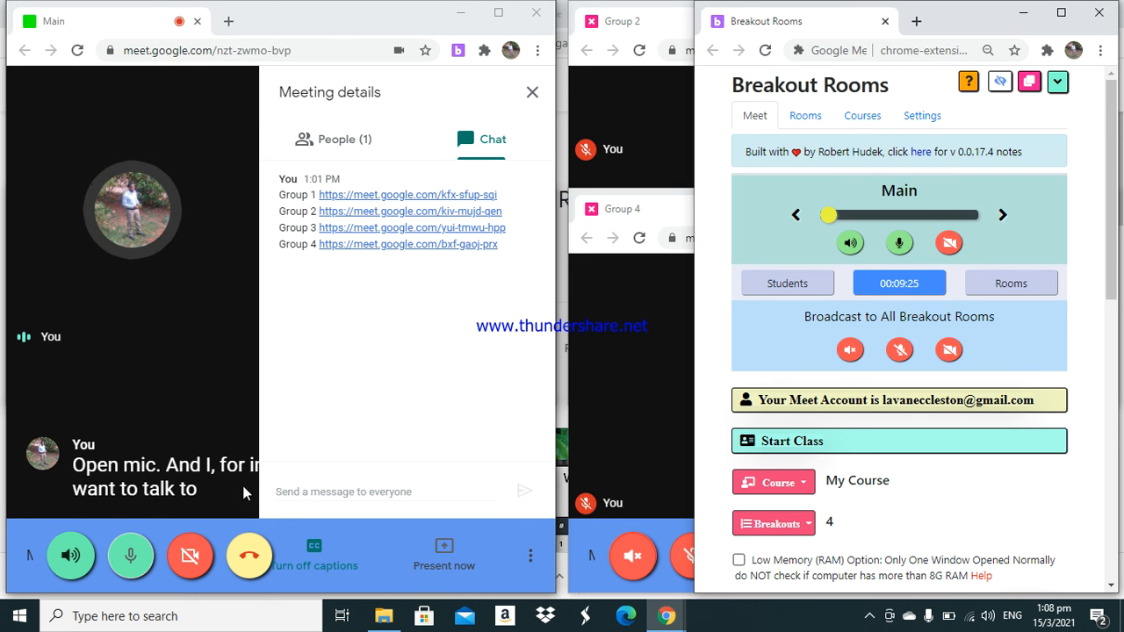
click(318, 551)
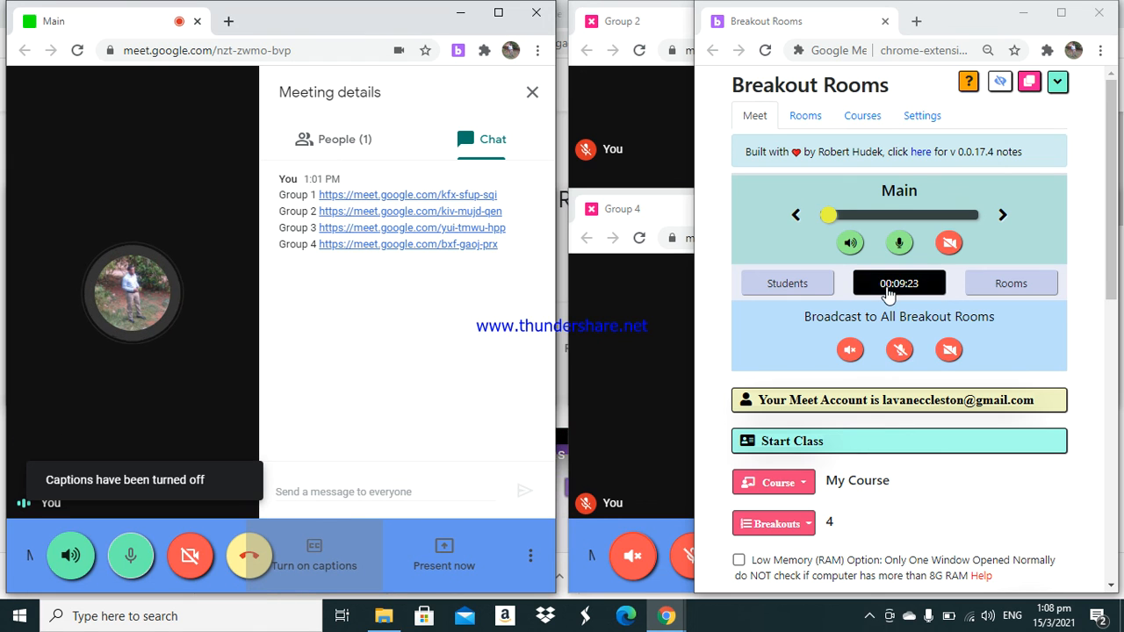
- Step the extension's room selector forward through Group 1, Group 2 and Group 3
click(998, 220)
click(998, 220)
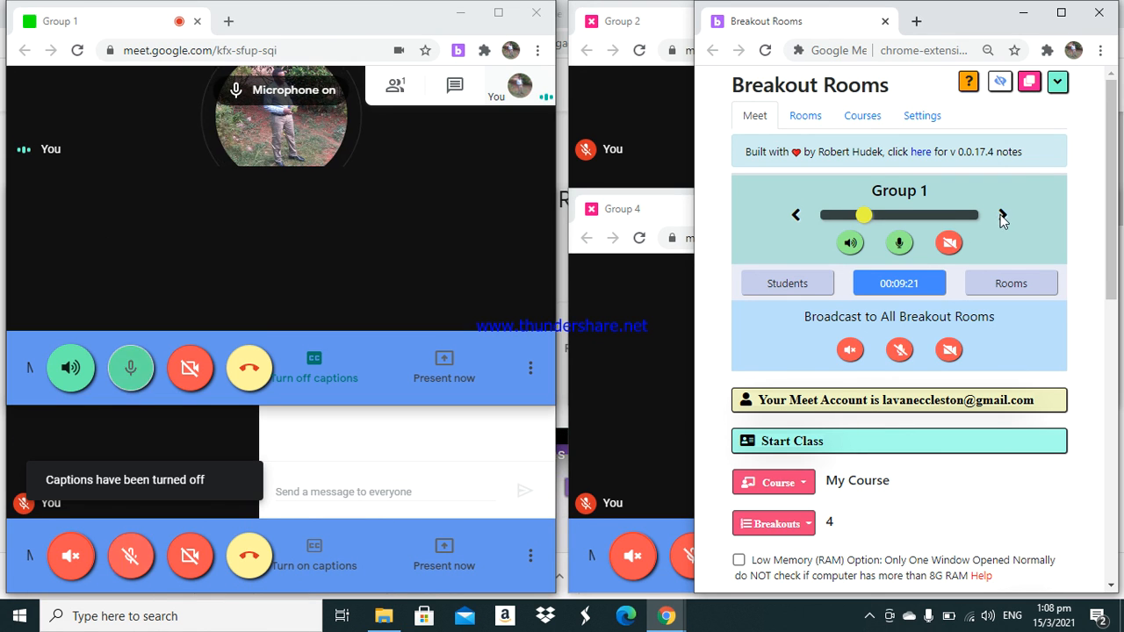
click(1002, 216)
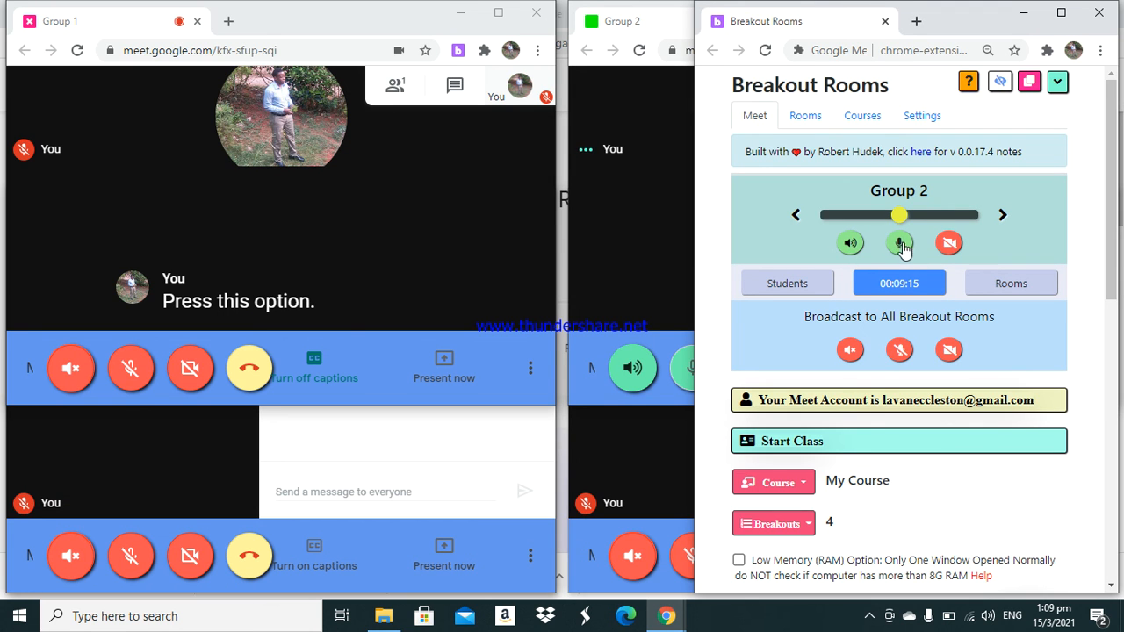
click(999, 215)
click(999, 215)
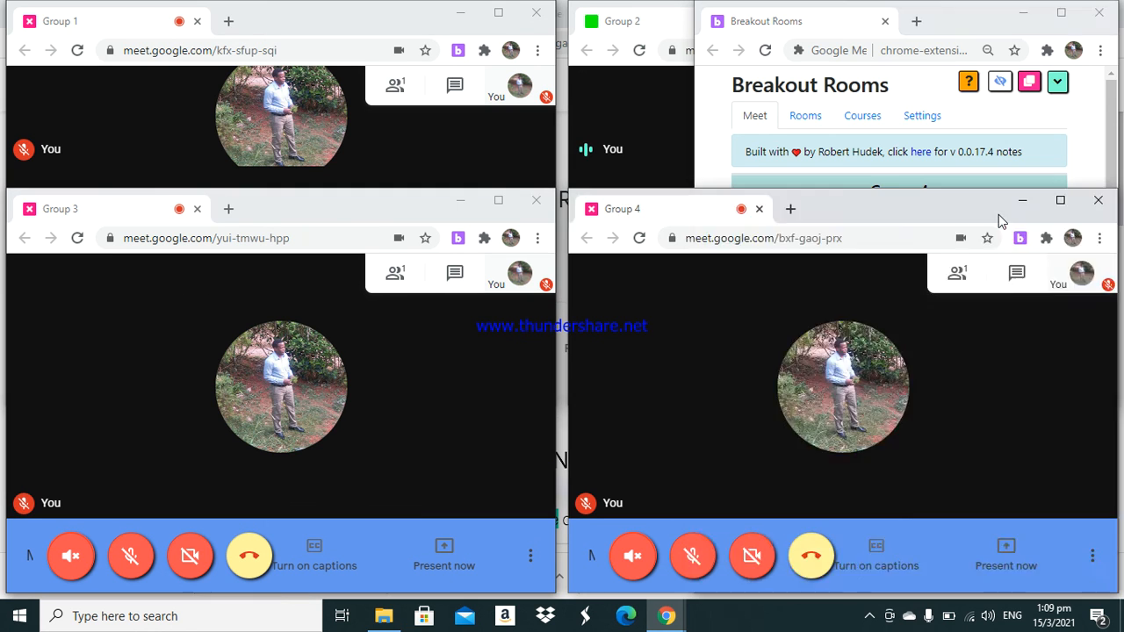
- Turn off the speaker and microphone for the Group 4 room from the extension
click(900, 244)
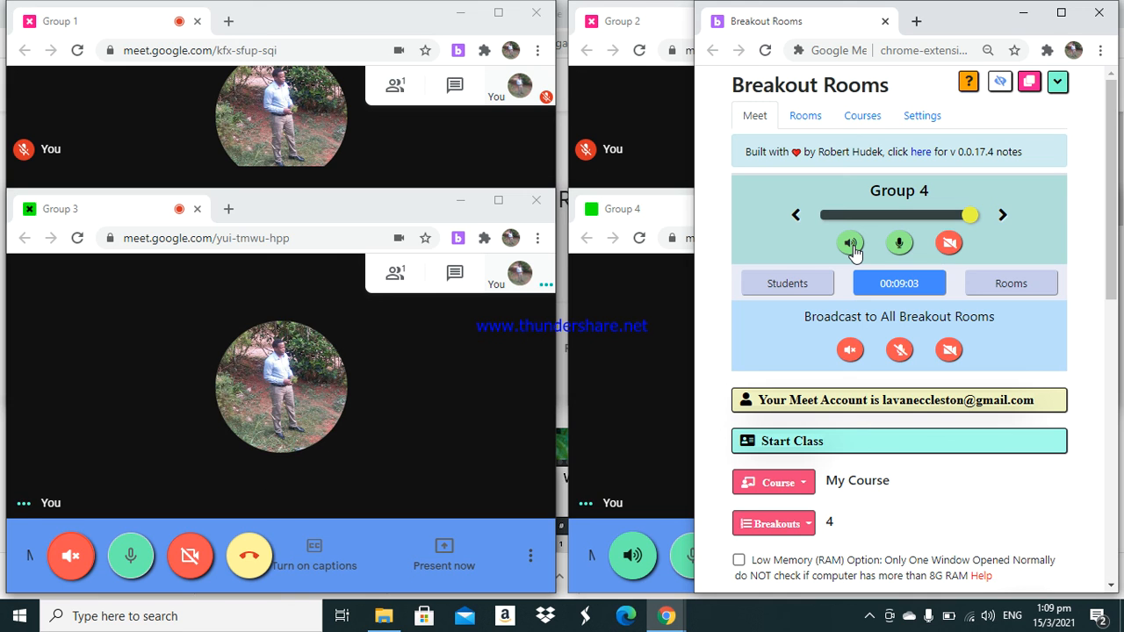
click(849, 243)
click(899, 244)
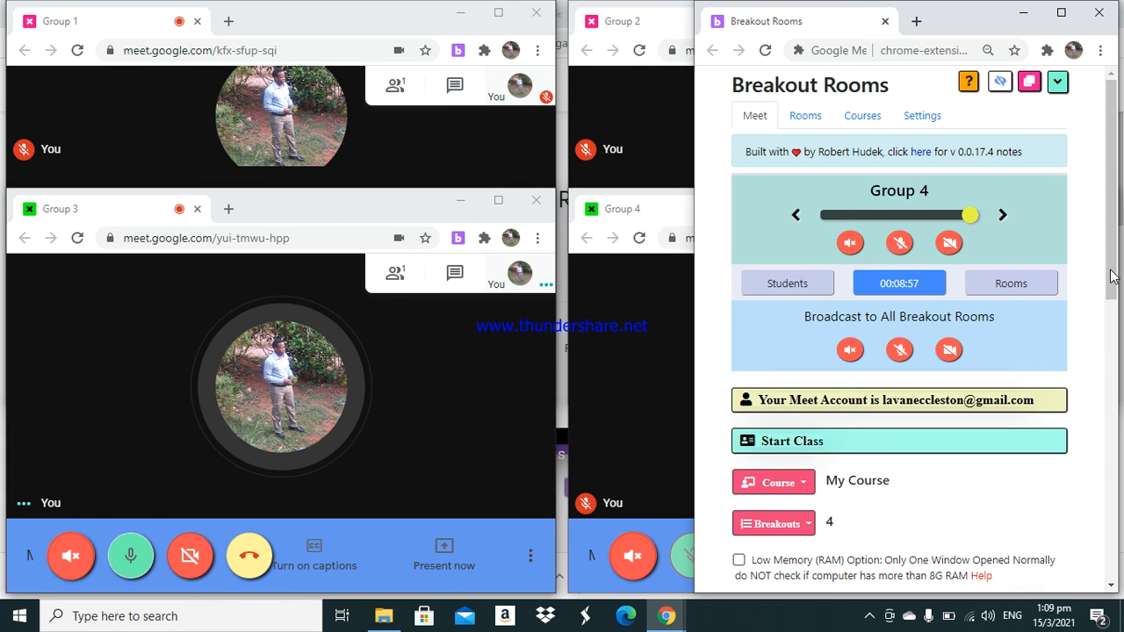
- Scroll through the extension's Meet page to review its options, instructions and room links
drag(1108, 279, 1094, 378)
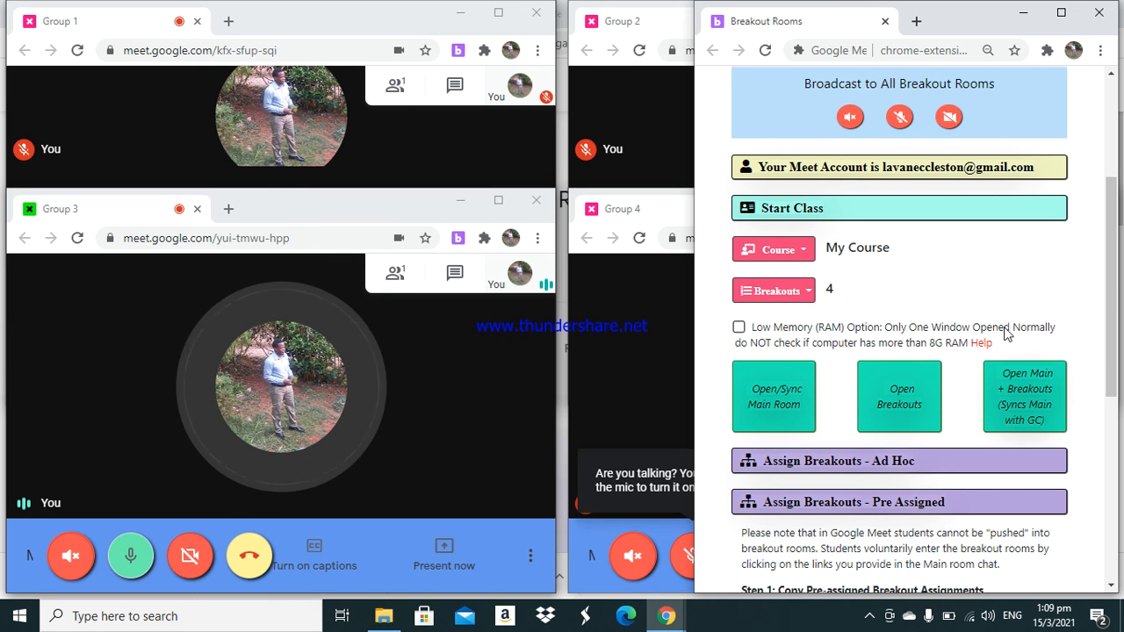
drag(1116, 301, 1108, 515)
scroll(1111, 449, up, 1)
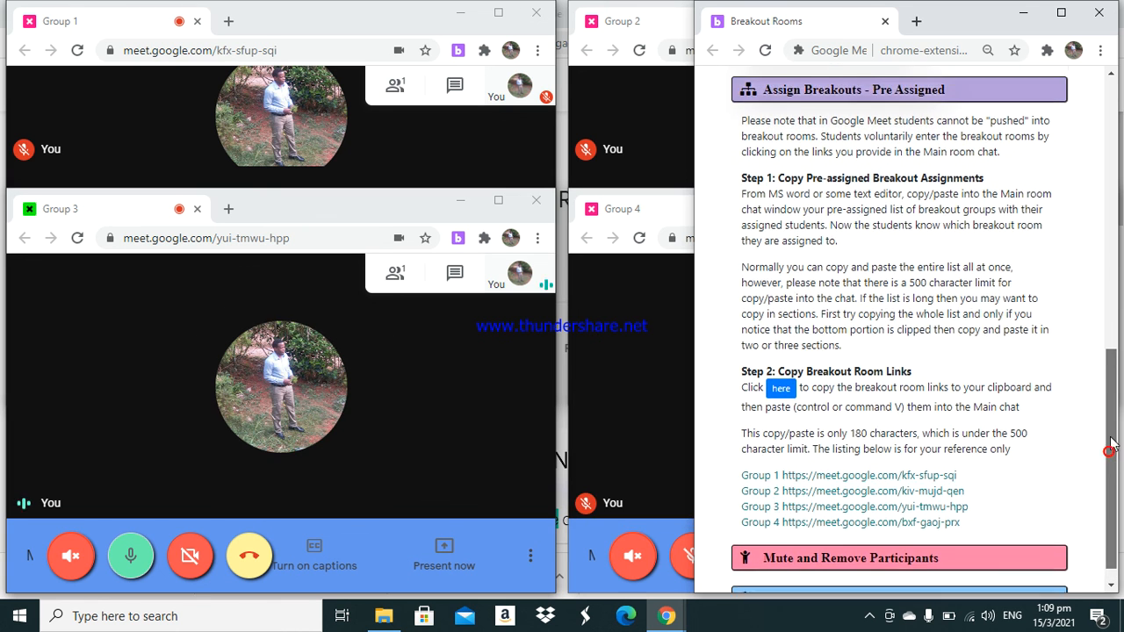
drag(1110, 448, 1111, 466)
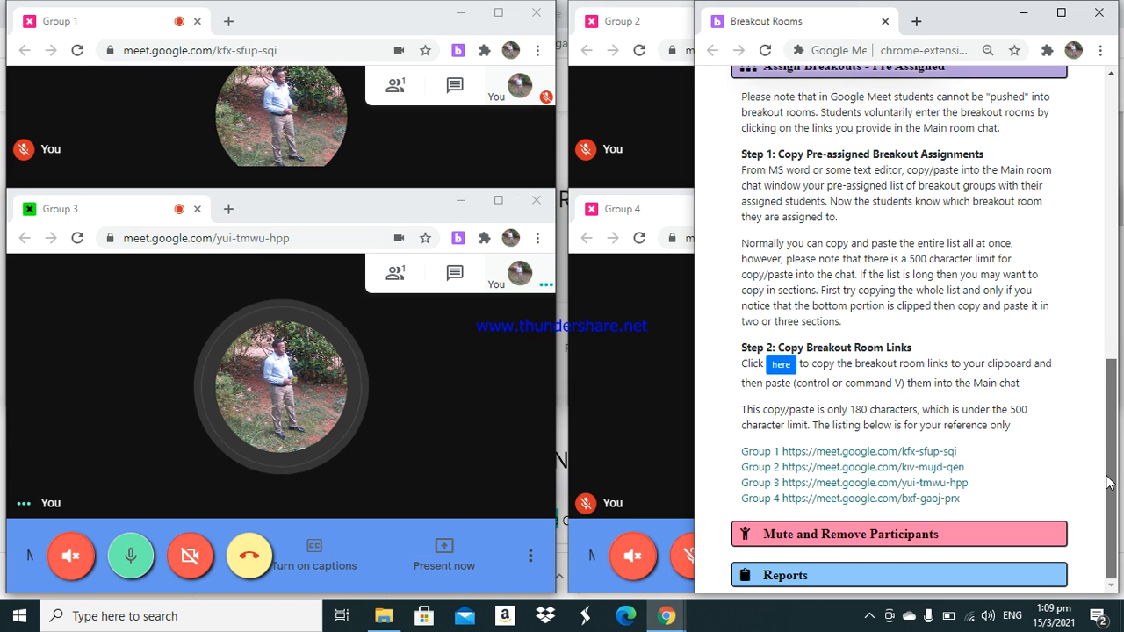
scroll(1101, 422, up, 4)
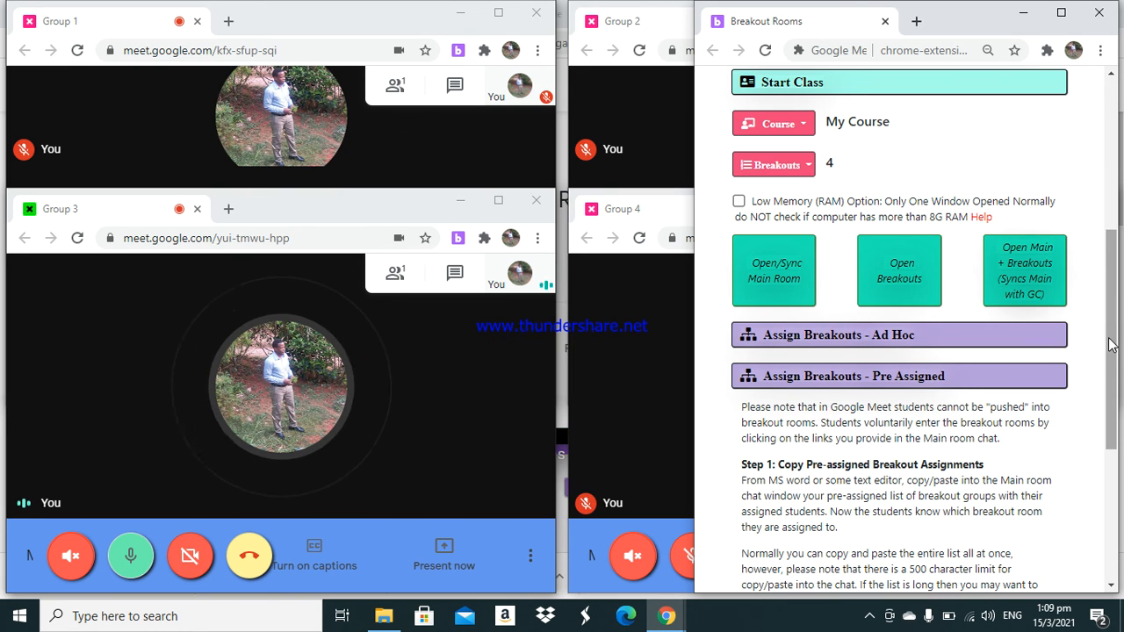
drag(1108, 344, 1104, 254)
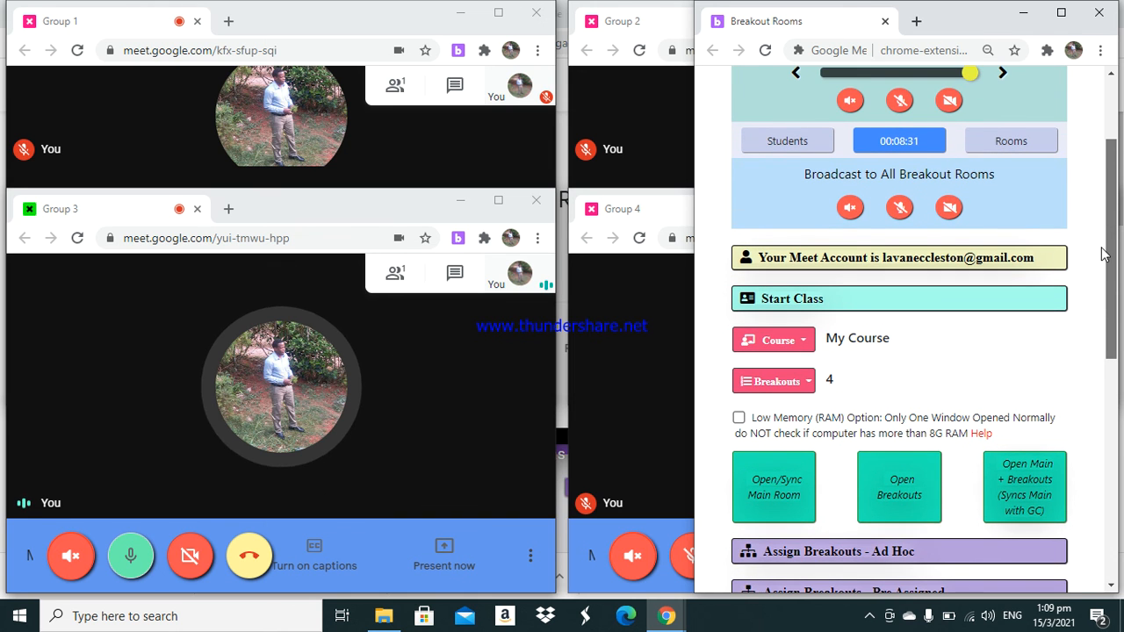
drag(1097, 220, 1096, 85)
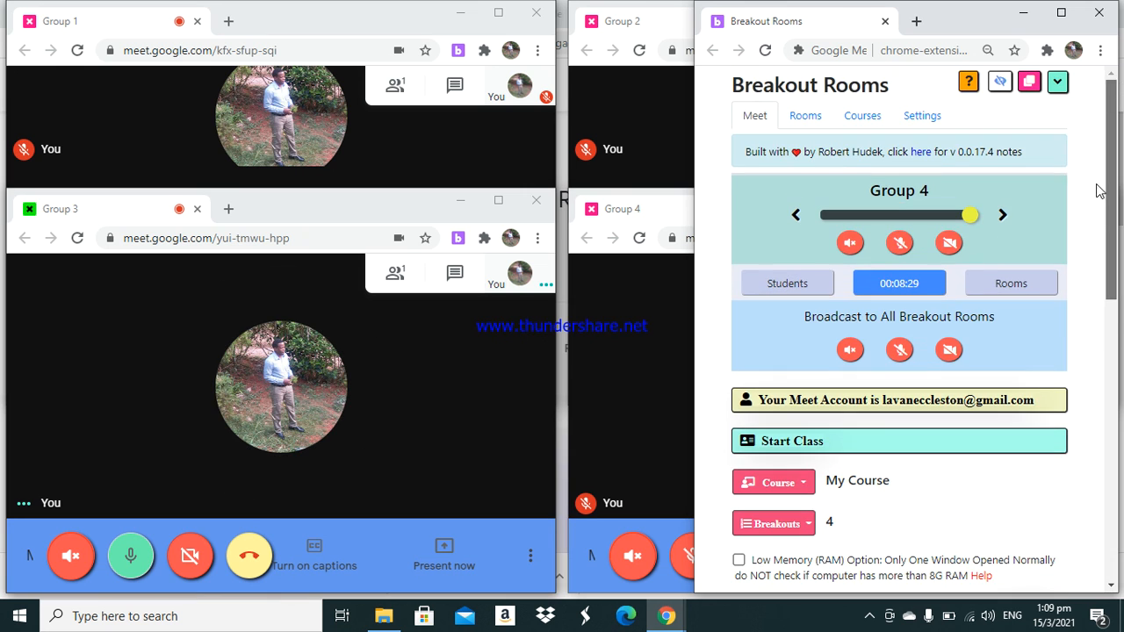
click(868, 616)
right_click(902, 582)
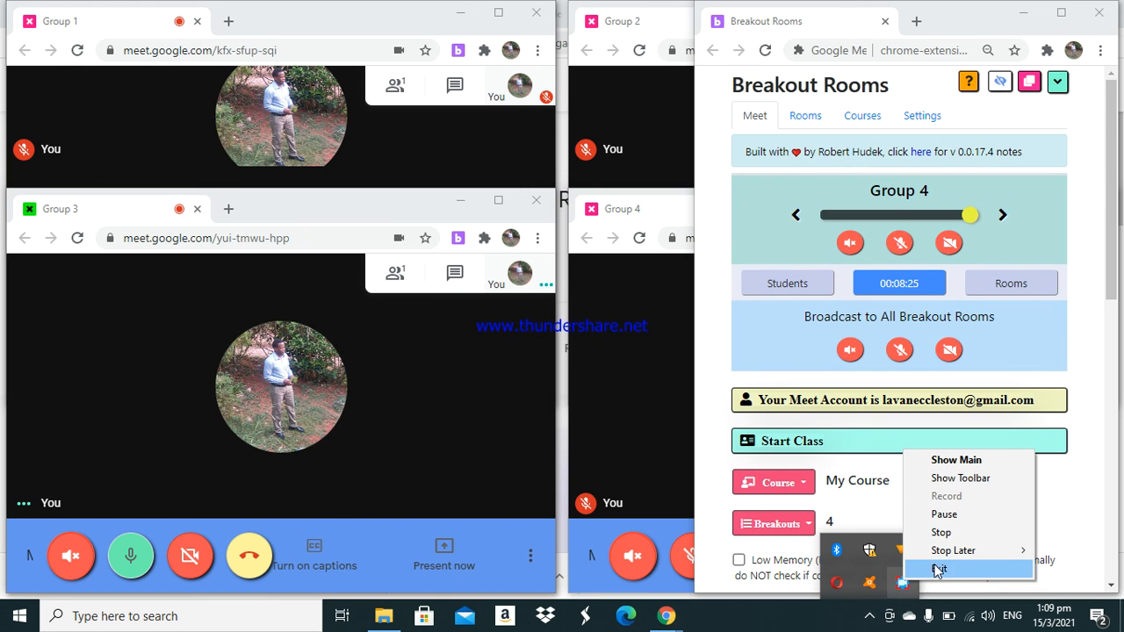